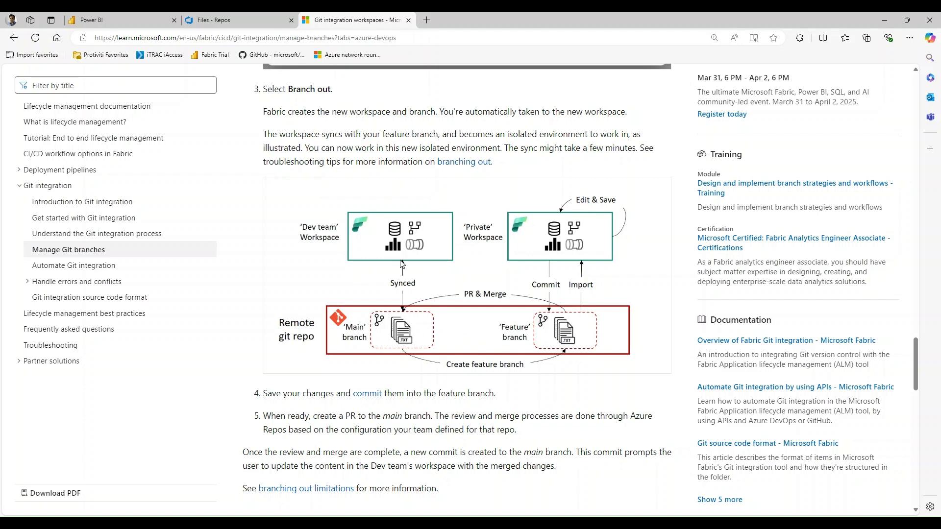
Step: Leave the Manage Git branches article and return to My workspace in Power BI
left_click(160, 20)
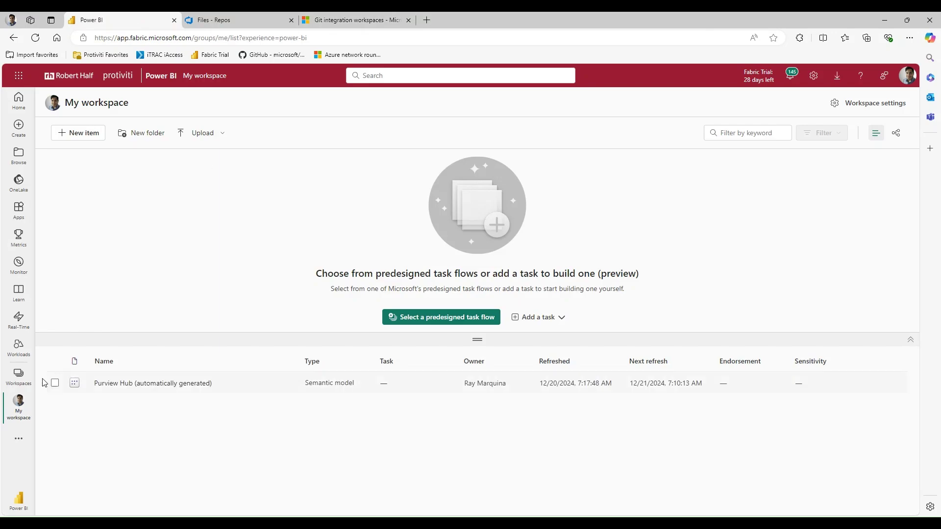
Step: Create the FabricDevWS workspace, keeping Trial license mode under Advanced settings
left_click(20, 378)
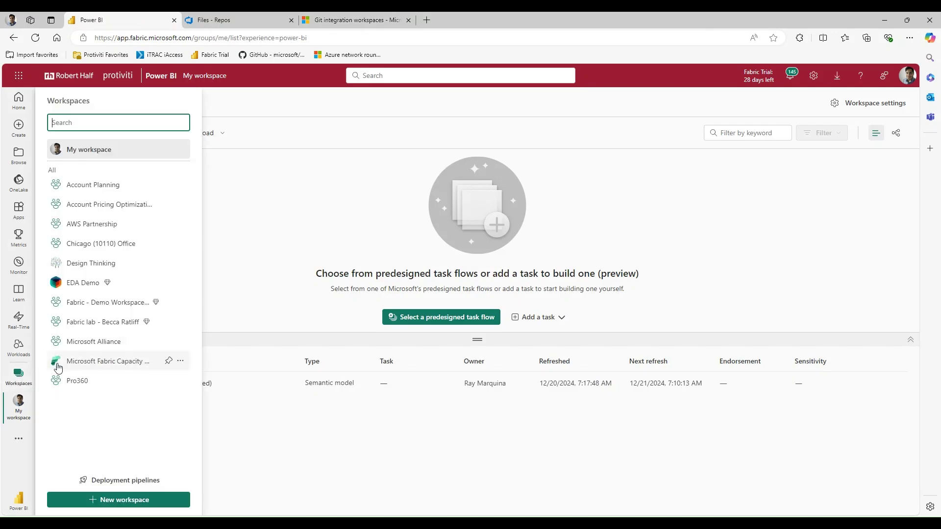
left_click(133, 505)
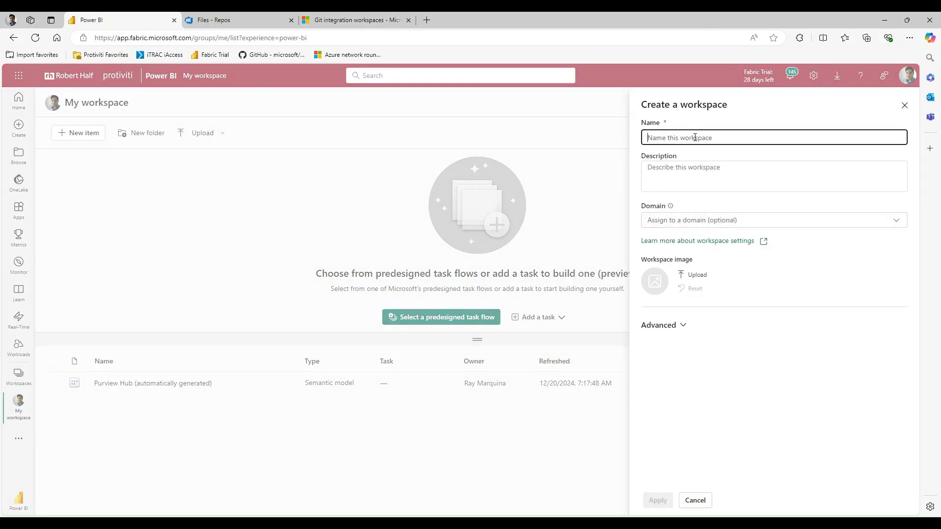
type("Fabri")
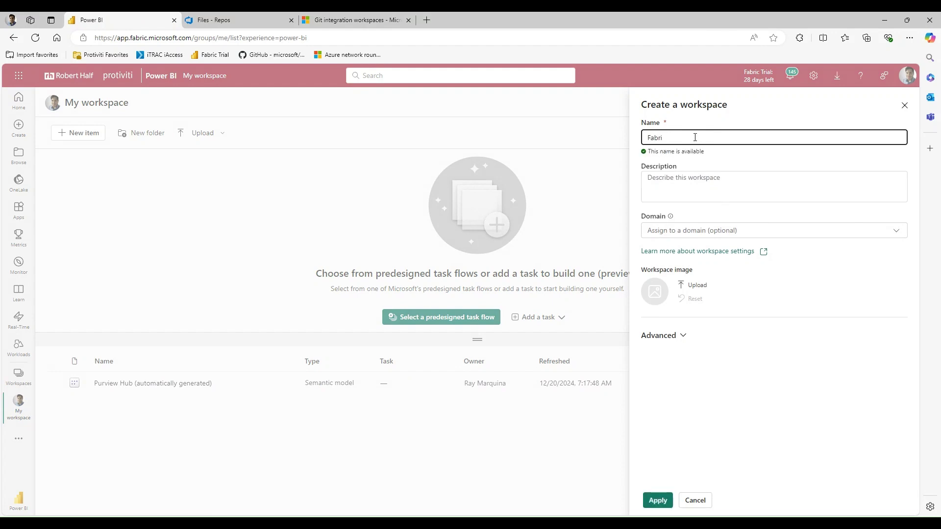
type("cDevWS")
left_click(666, 336)
scroll(709, 327, "down", 3)
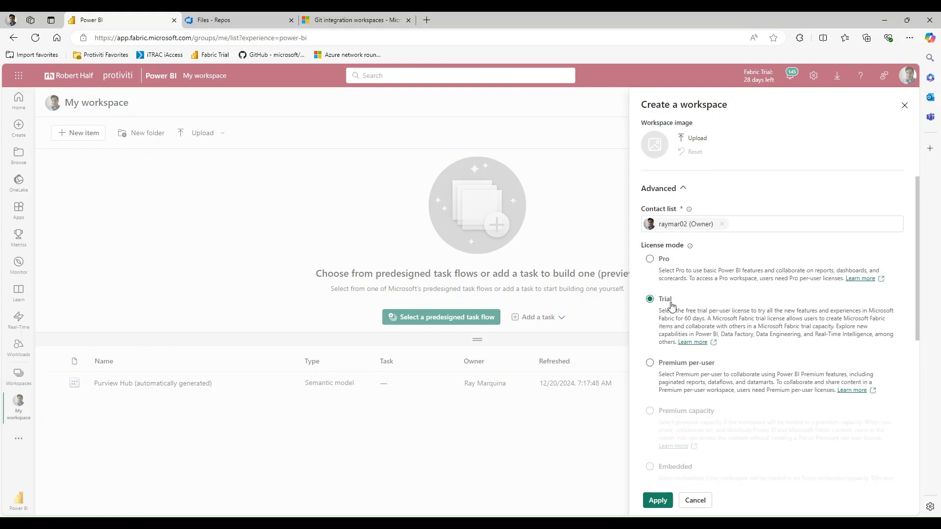
scroll(716, 300, "down", 2)
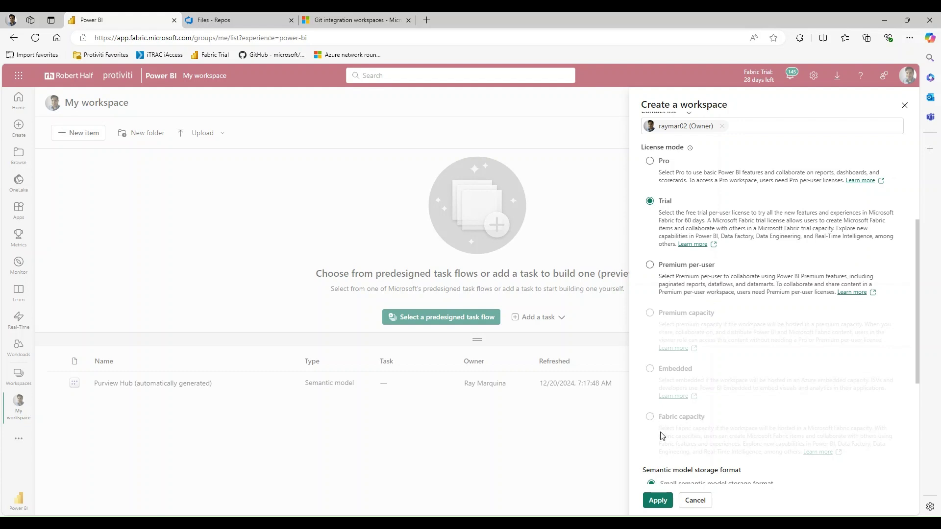
scroll(678, 409, "down", 3)
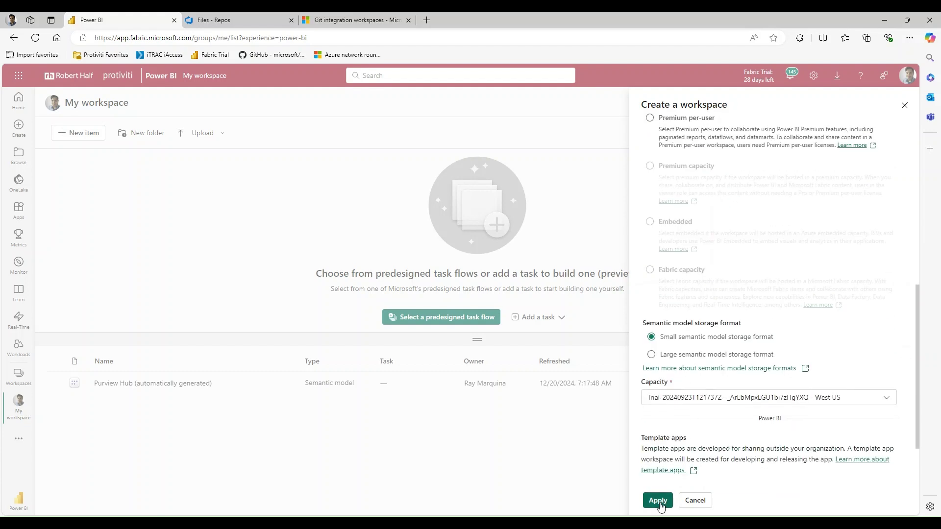
scroll(707, 333, "up", 6)
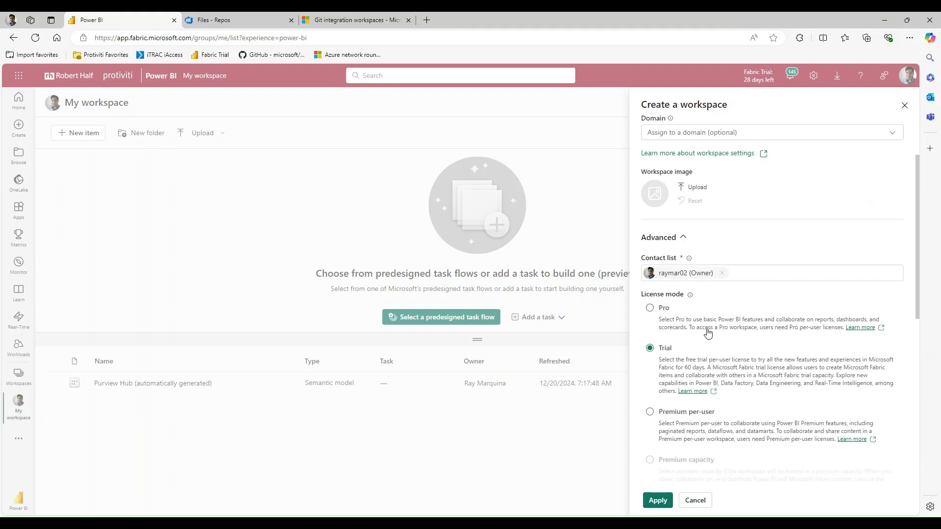
scroll(691, 446, "down", 10)
left_click(657, 500)
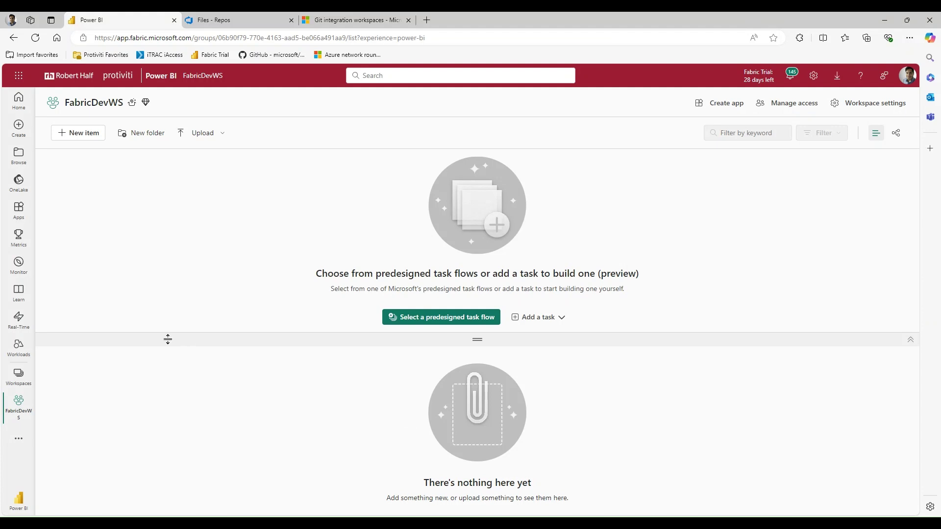
Step: Create the feature1ws workspace
left_click(18, 376)
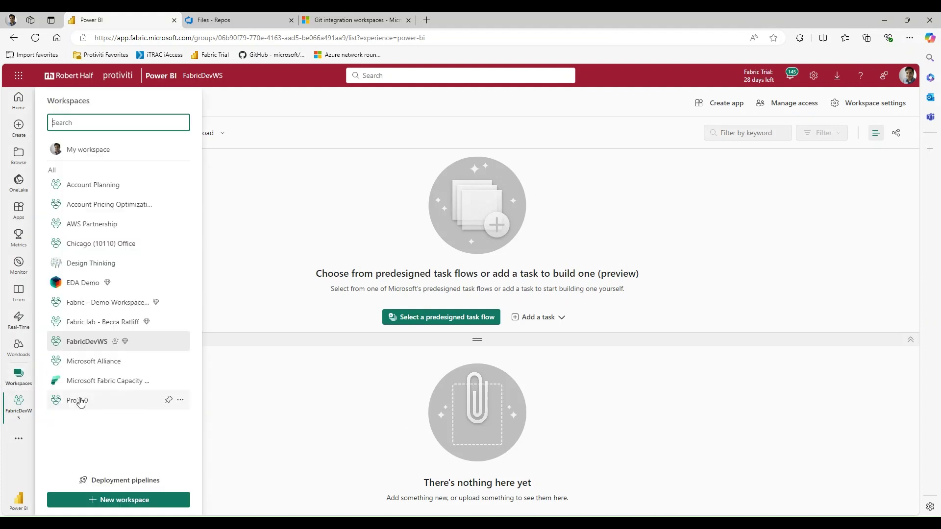
left_click(119, 499)
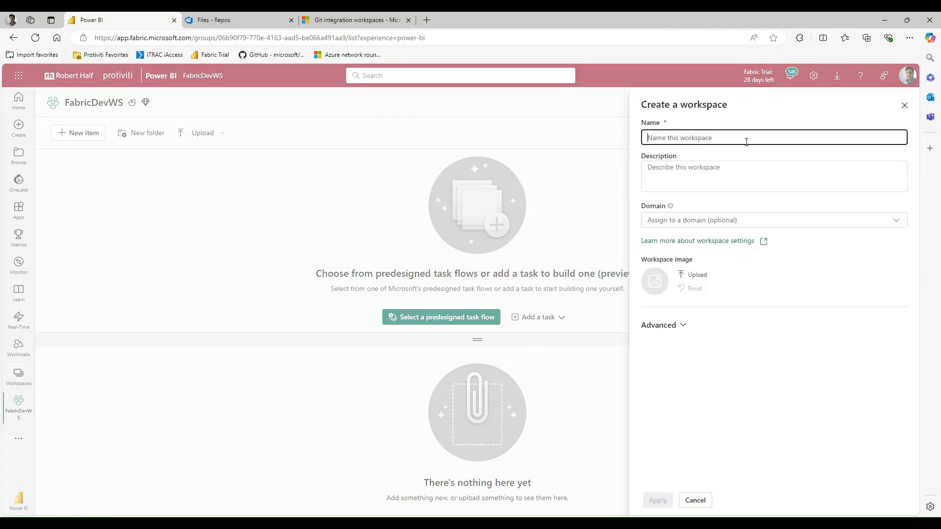
type("feature")
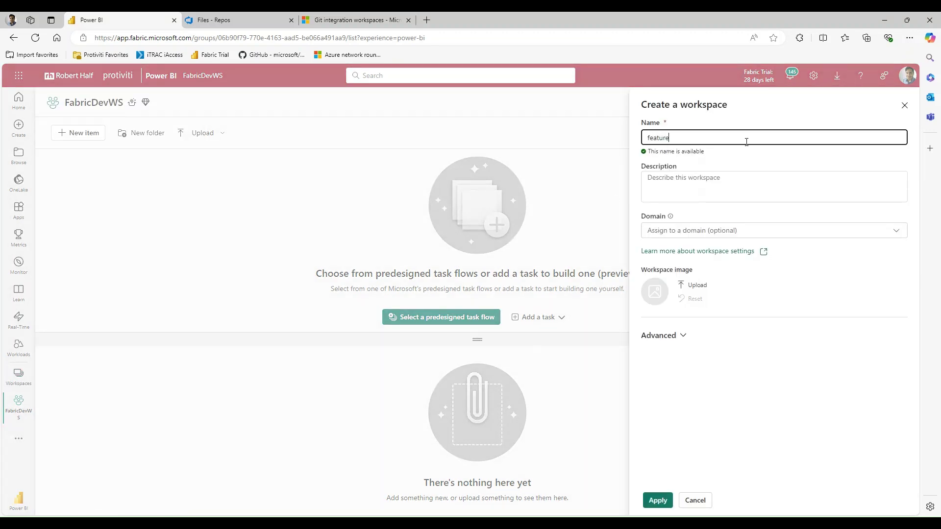
type("1ws")
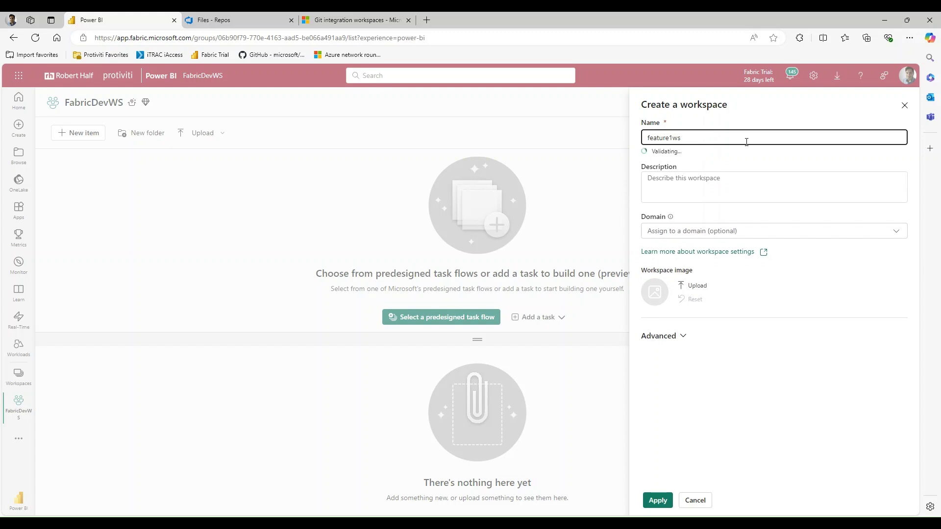
left_click(660, 500)
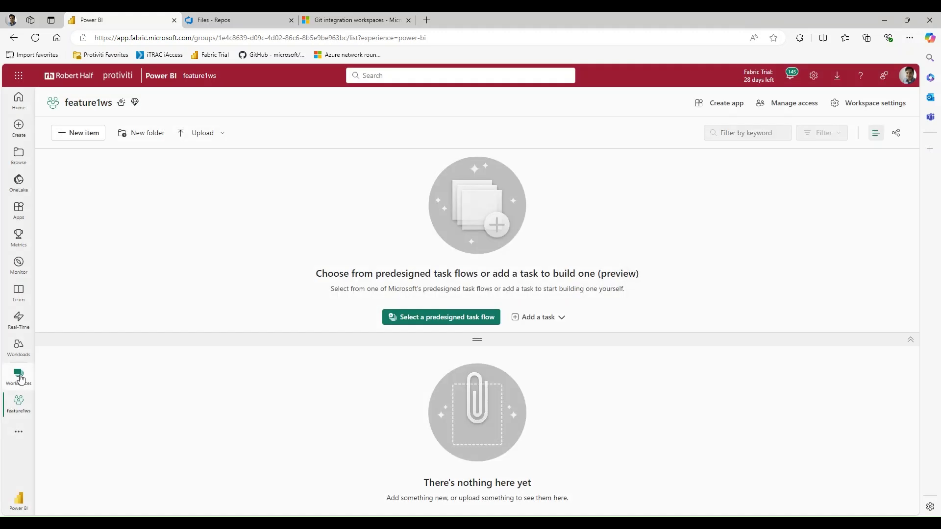
Step: Create the feature2ws workspace and check it appears in the workspace list
left_click(19, 376)
left_click(118, 499)
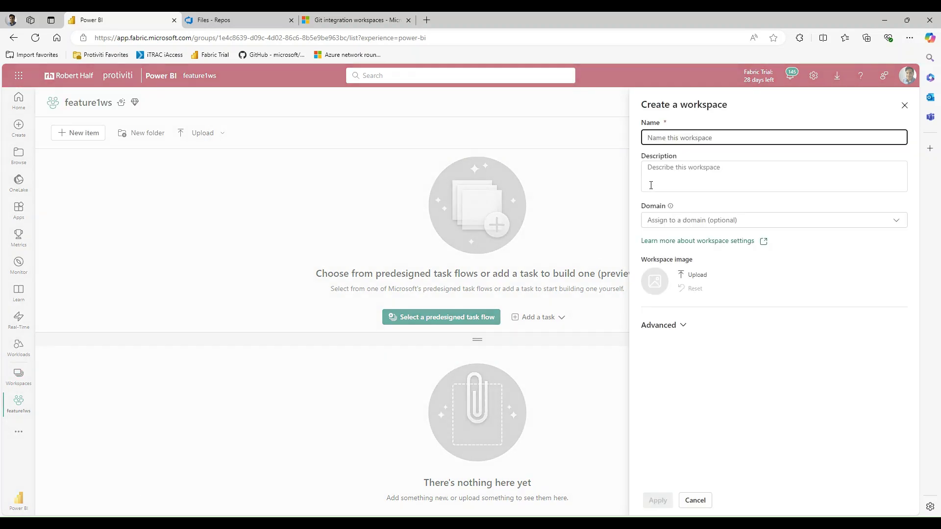
type("feature2ws")
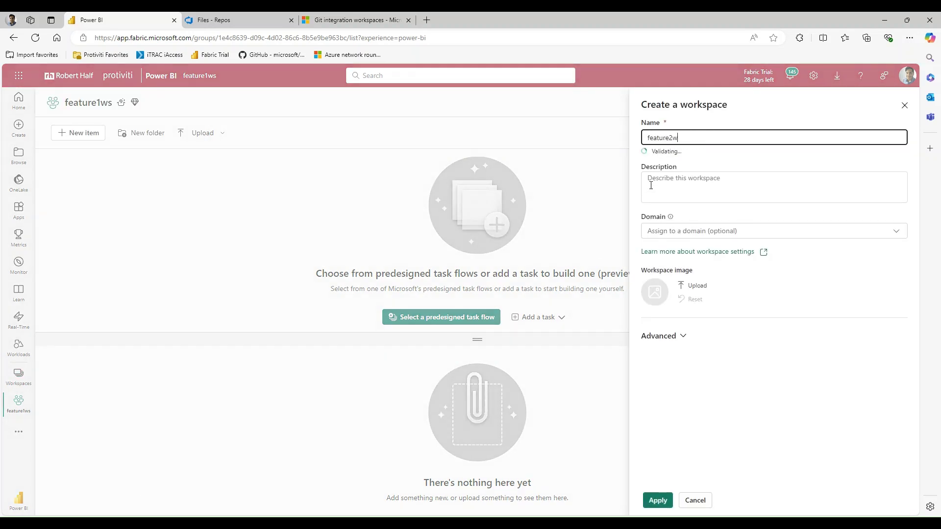
left_click(660, 499)
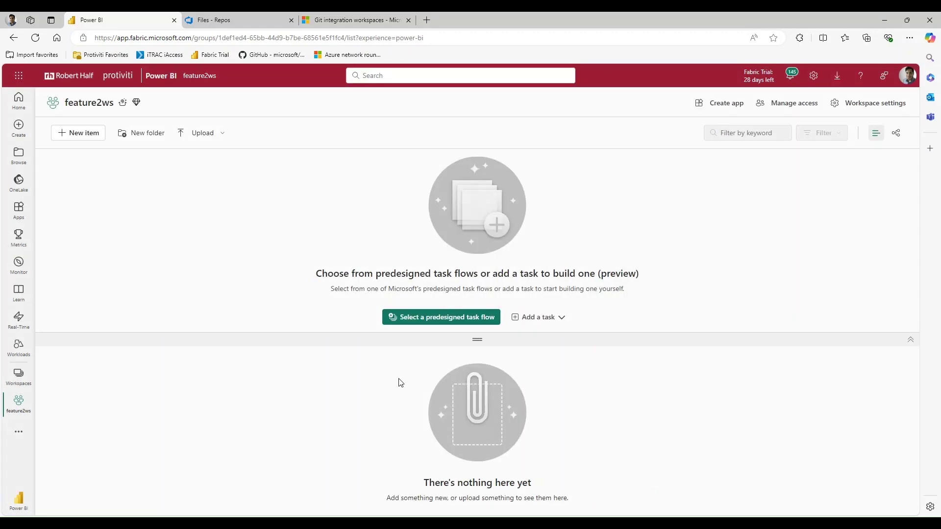
left_click(16, 385)
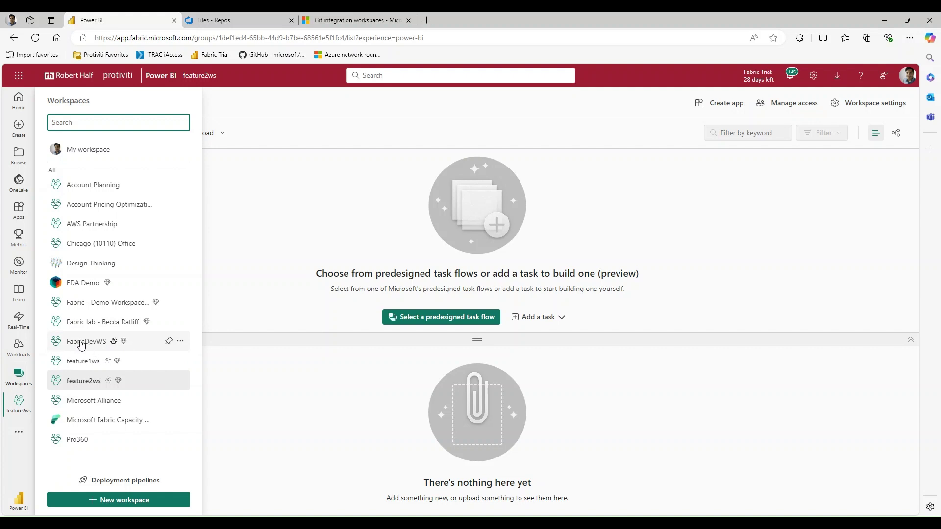
Step: Add the FabricAnalytics repository with a README to the FabricWorks project in Azure DevOps
left_click(209, 22)
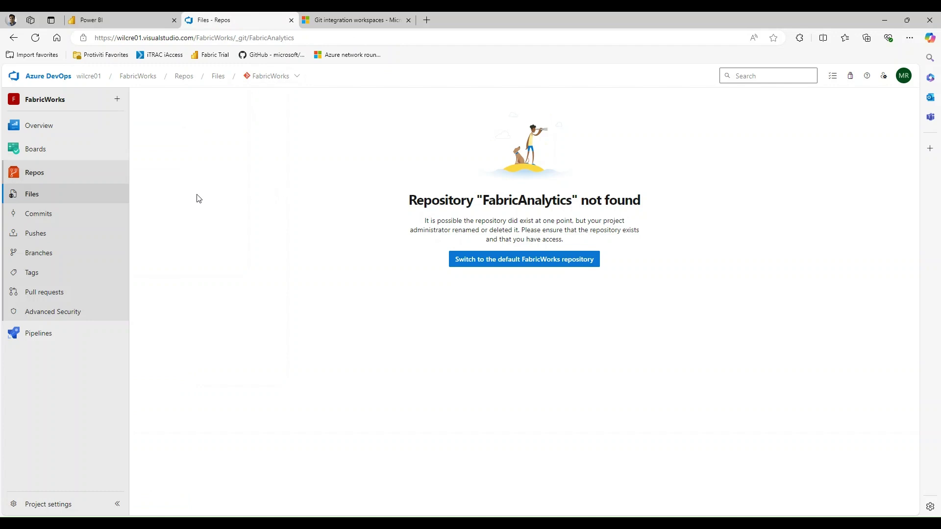
left_click(280, 80)
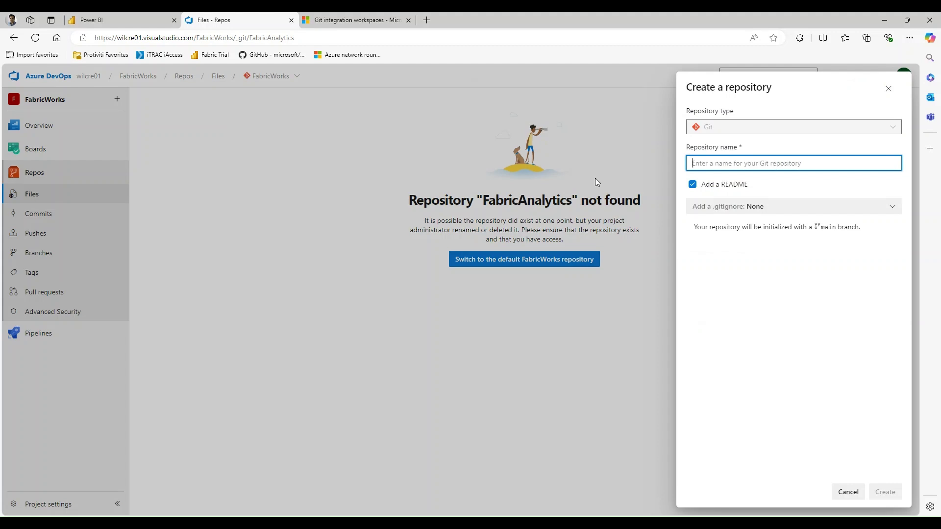
type("Fabric")
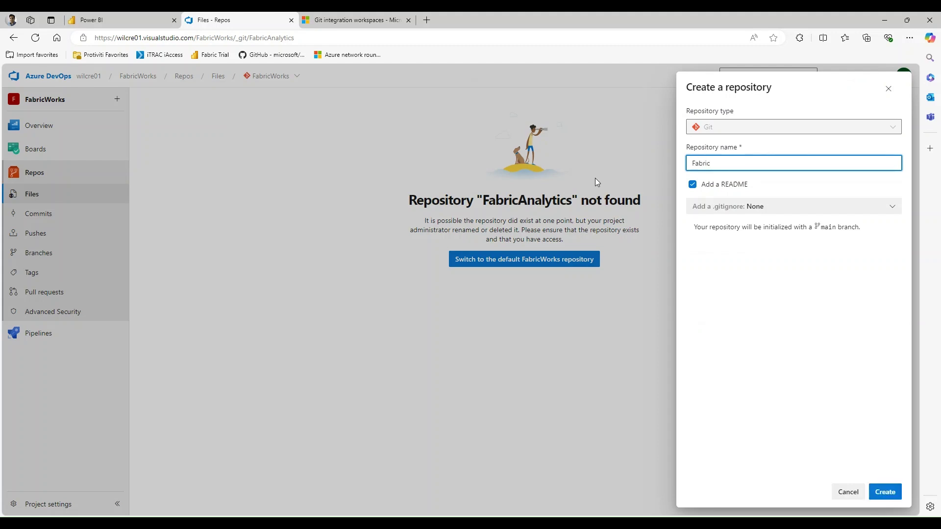
type("Analytics")
left_click(884, 492)
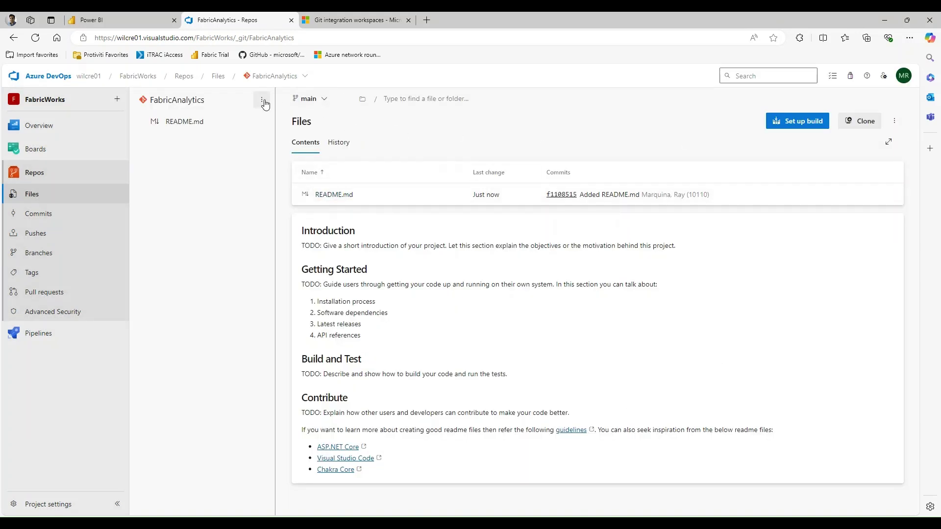
left_click(263, 101)
mouse_move(220, 160)
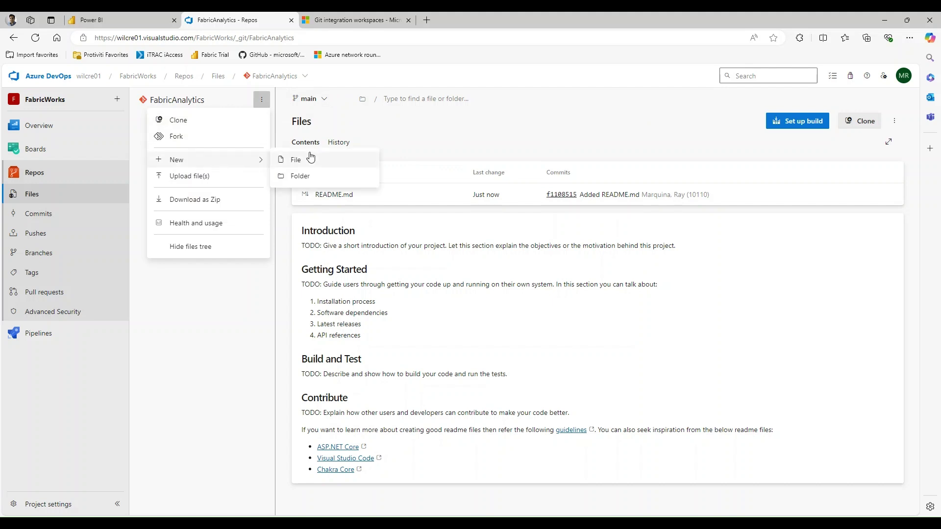
Step: Add a FabricWorkspace folder containing a readme file, commit it to main, and view branches
left_click(322, 179)
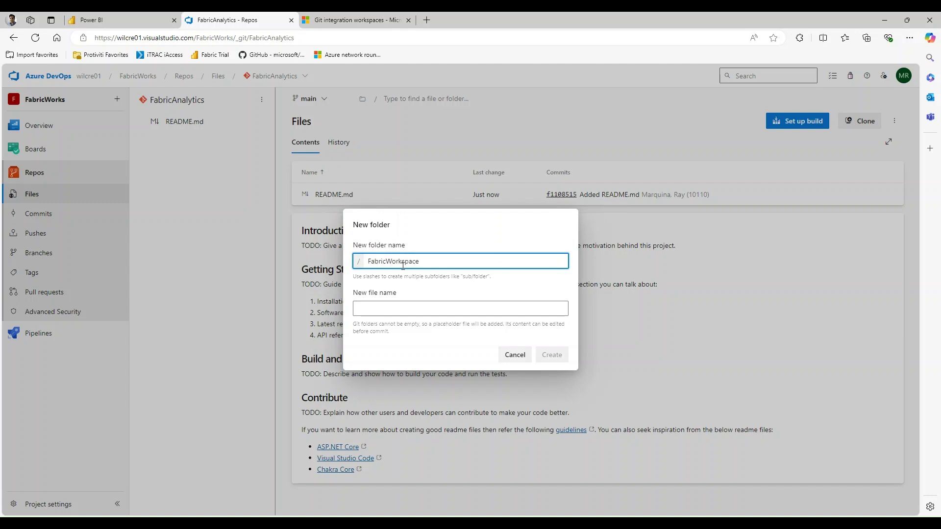
left_click(394, 314)
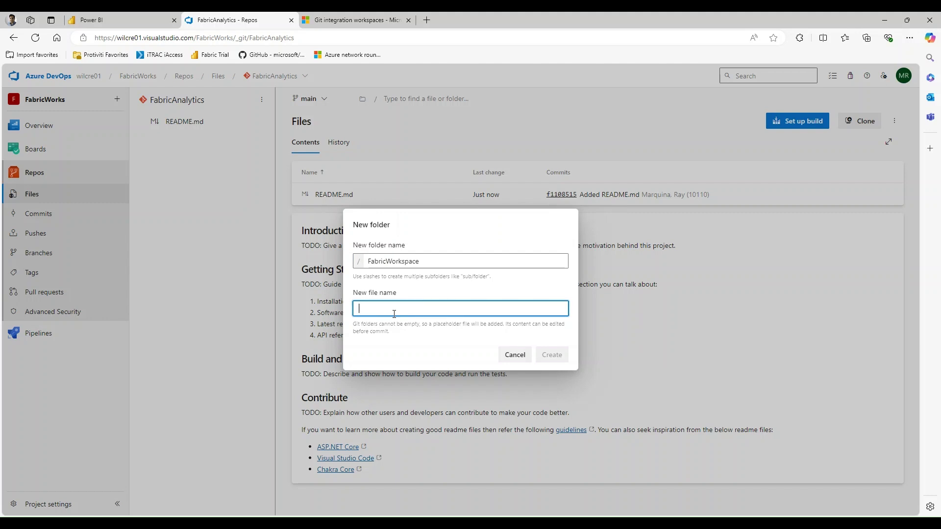
type("readme")
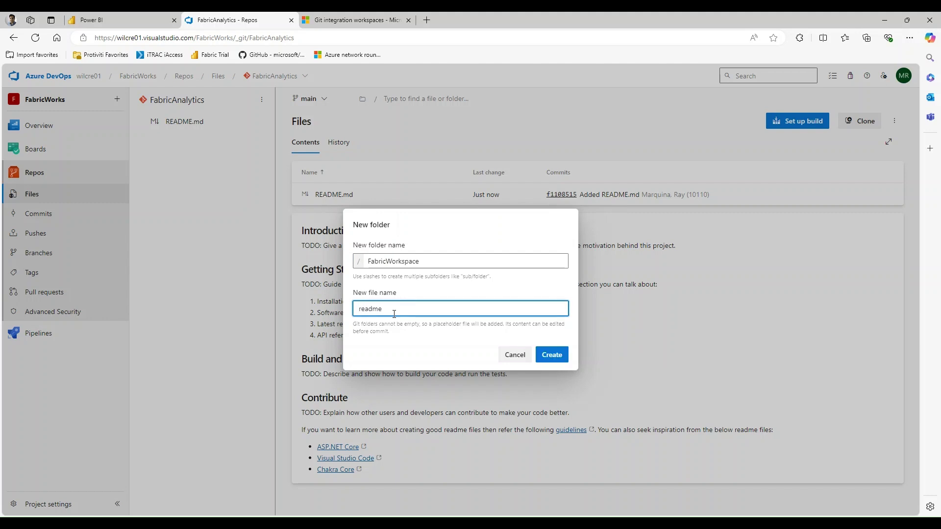
left_click(547, 355)
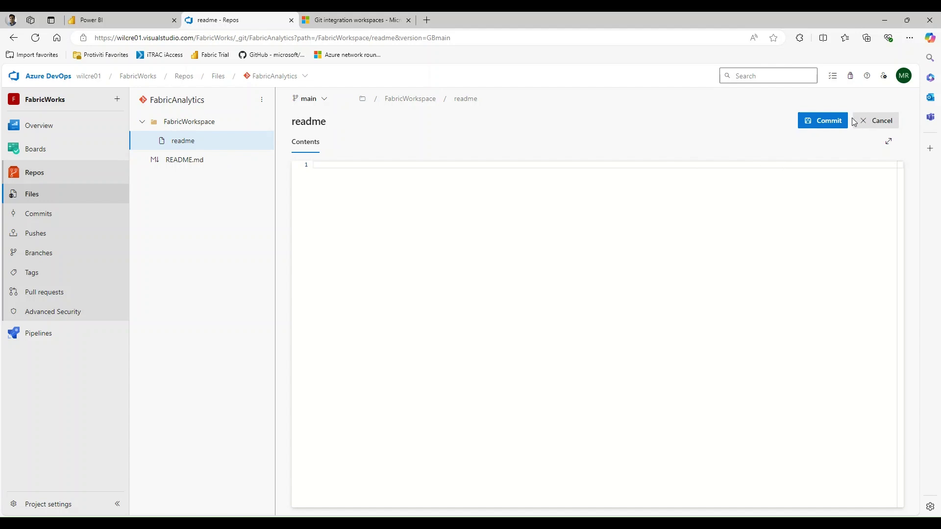
left_click(820, 122)
left_click(882, 492)
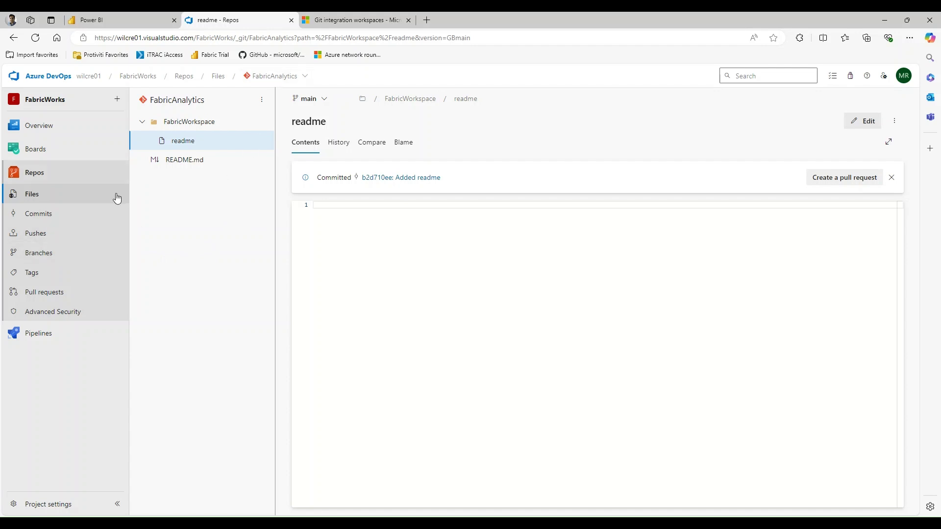
left_click(46, 252)
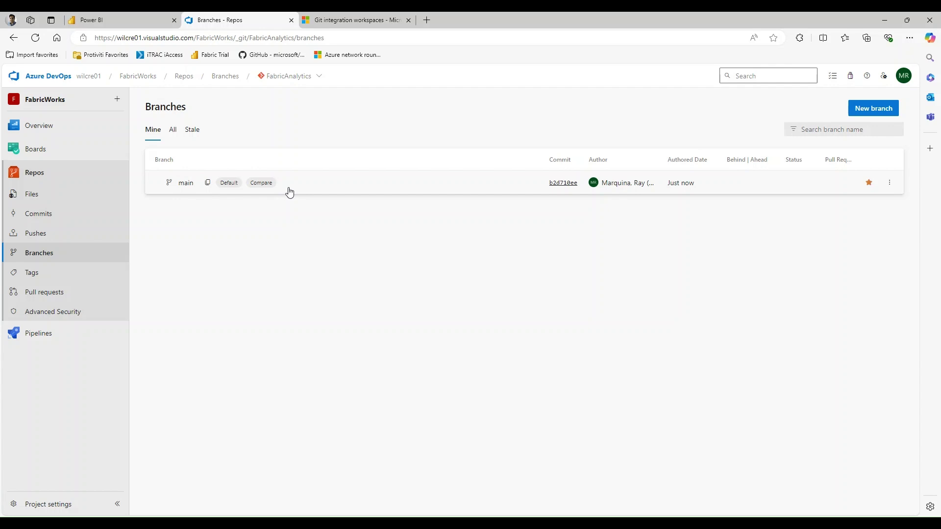
Step: Open the Branch policies for FabricAnalytics's main branch
left_click(887, 184)
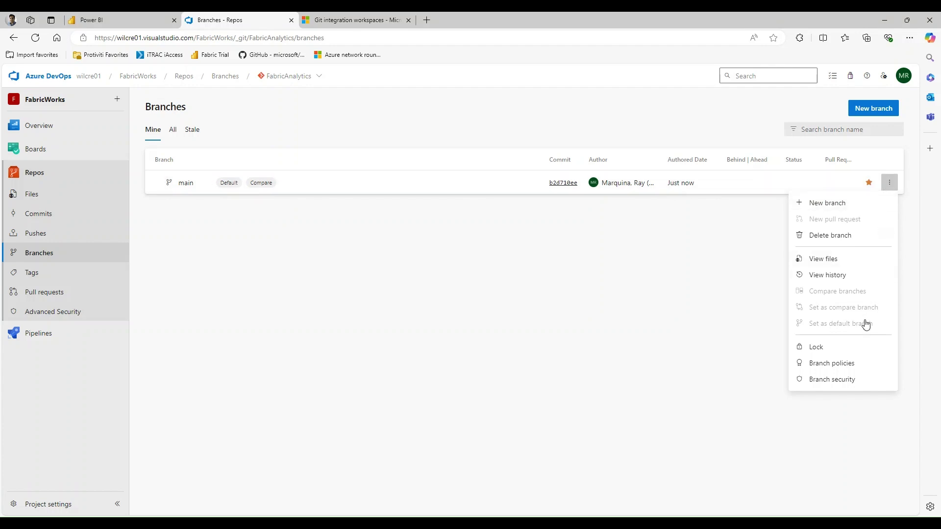
left_click(839, 374)
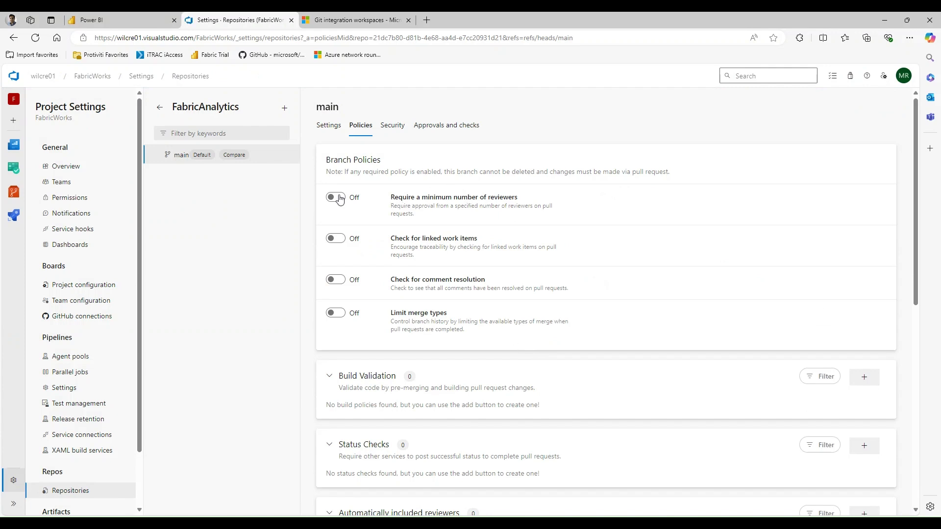
Step: Require at least 1 reviewer on main and allow requestors to approve their own changes
left_click(336, 197)
left_click_drag(453, 248, 385, 247)
type("1")
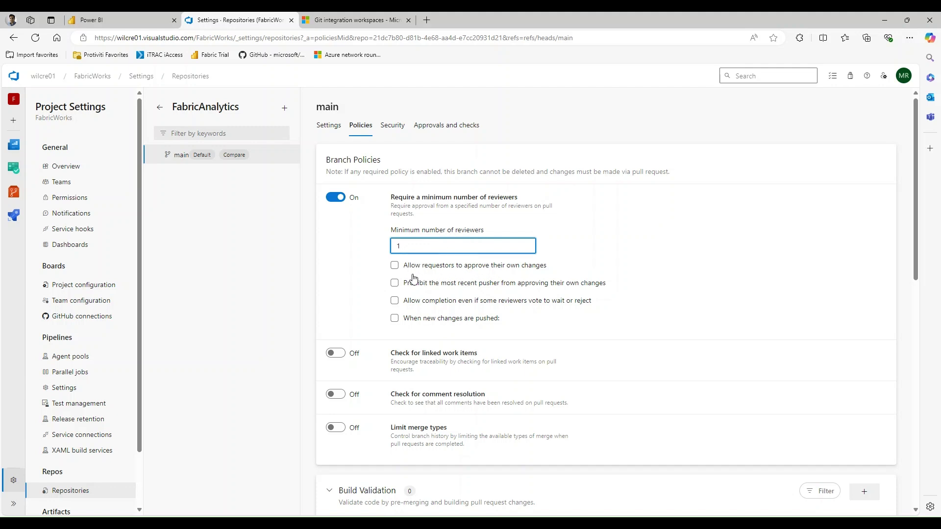
left_click(395, 266)
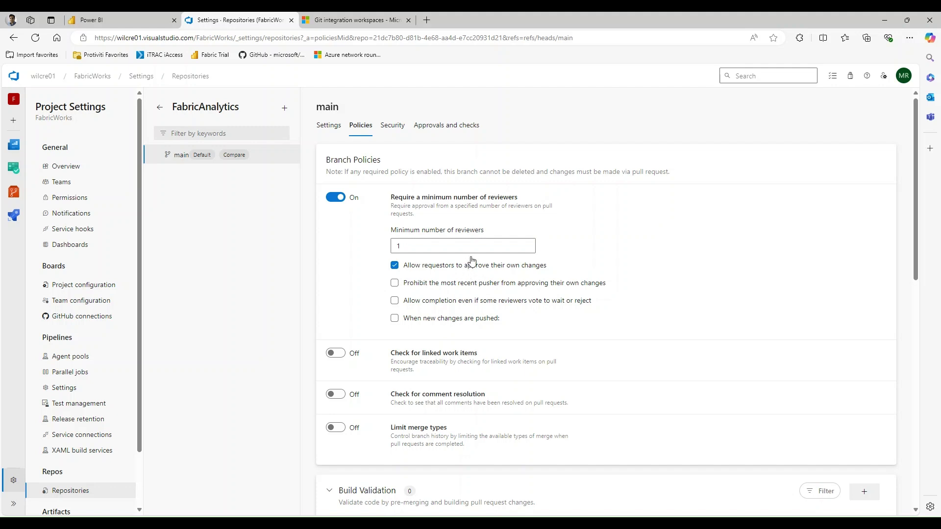
scroll(479, 263, "down", 5)
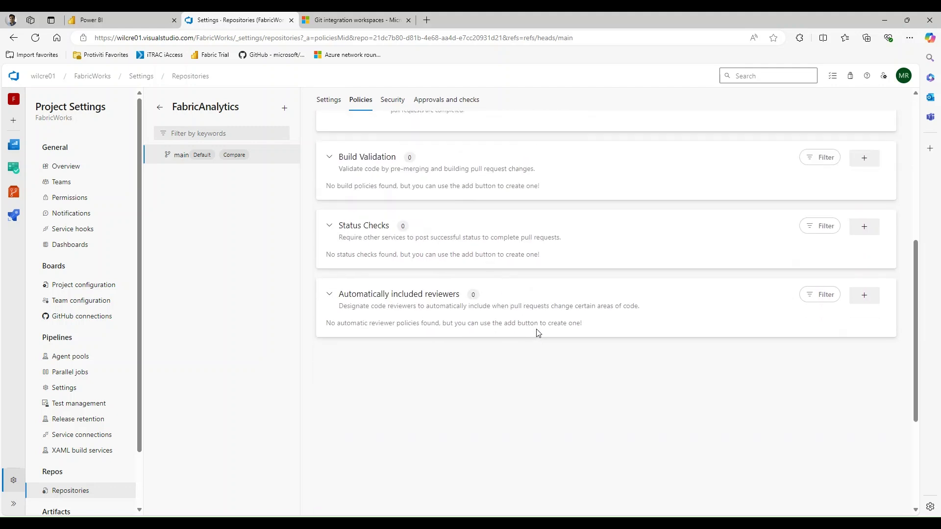
scroll(537, 332, "up", 5)
scroll(537, 333, "up", 1)
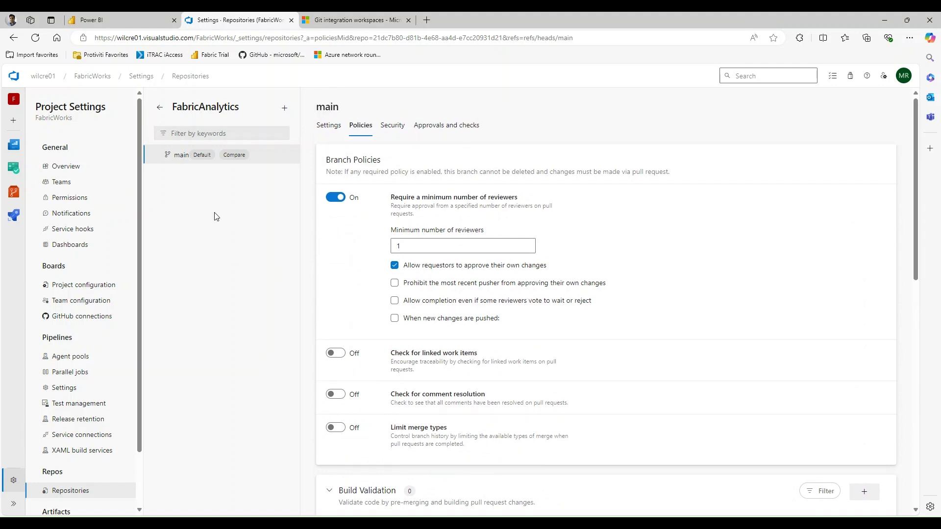
left_click(107, 22)
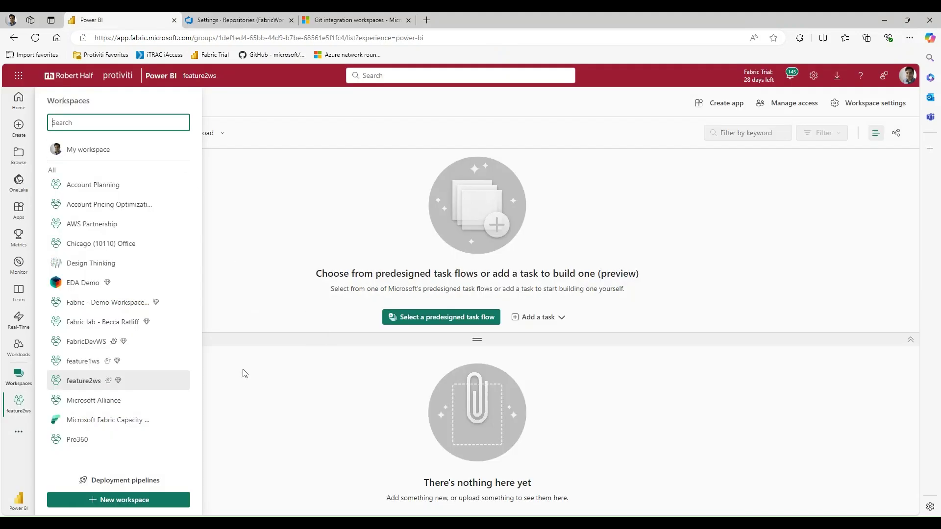
Step: In FabricDevWS settings, choose Azure DevOps as the Git integration provider and connect
left_click(82, 343)
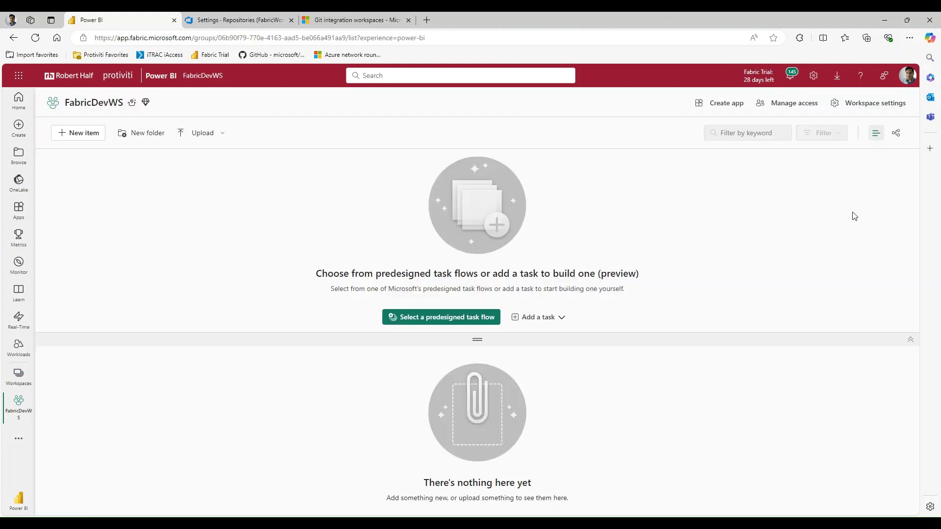
left_click(876, 102)
left_click(499, 207)
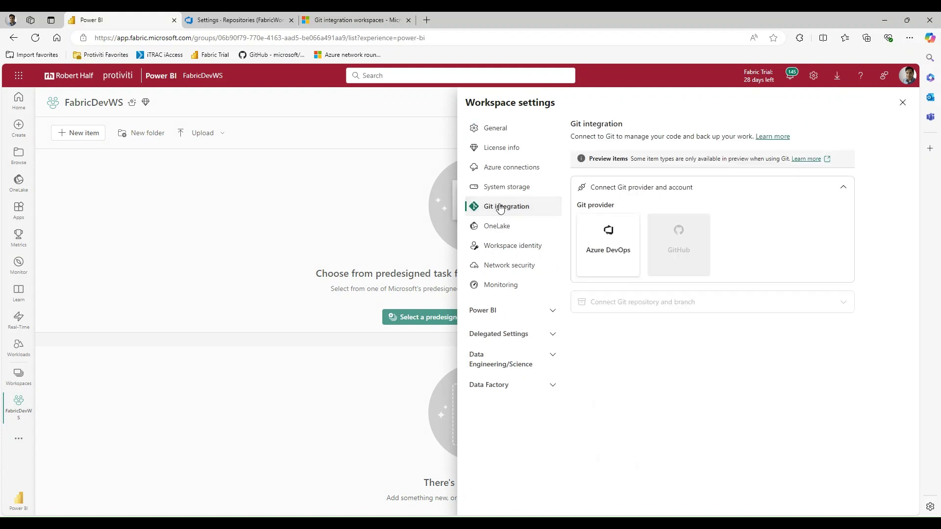
left_click(606, 241)
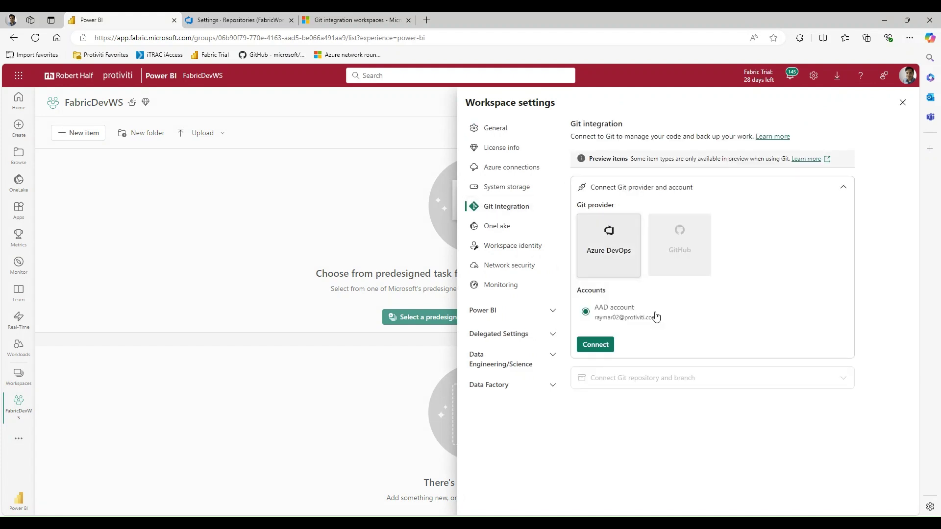
left_click(597, 345)
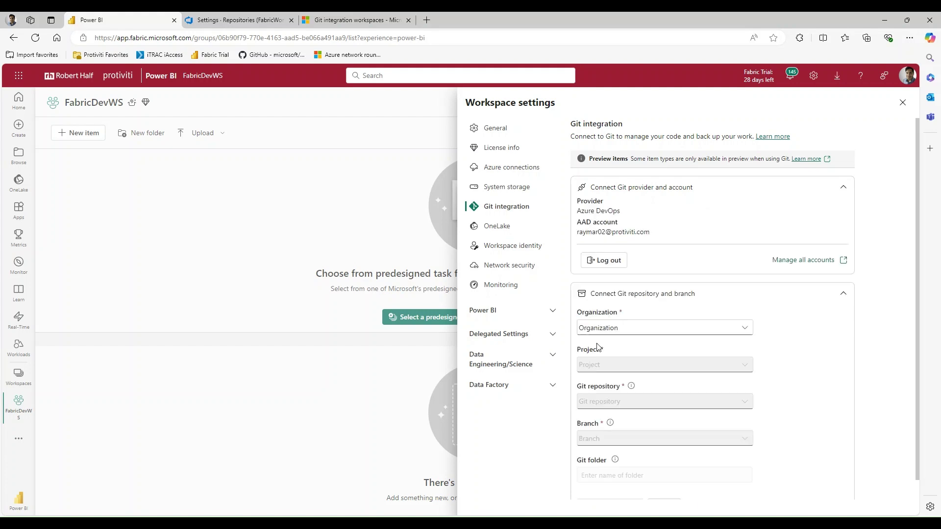
Step: Choose organization wilcre01 and project FabricWorks, briefly checking the FabricAnalytics repository in Azure DevOps
left_click(741, 331)
left_click(623, 374)
left_click(743, 347)
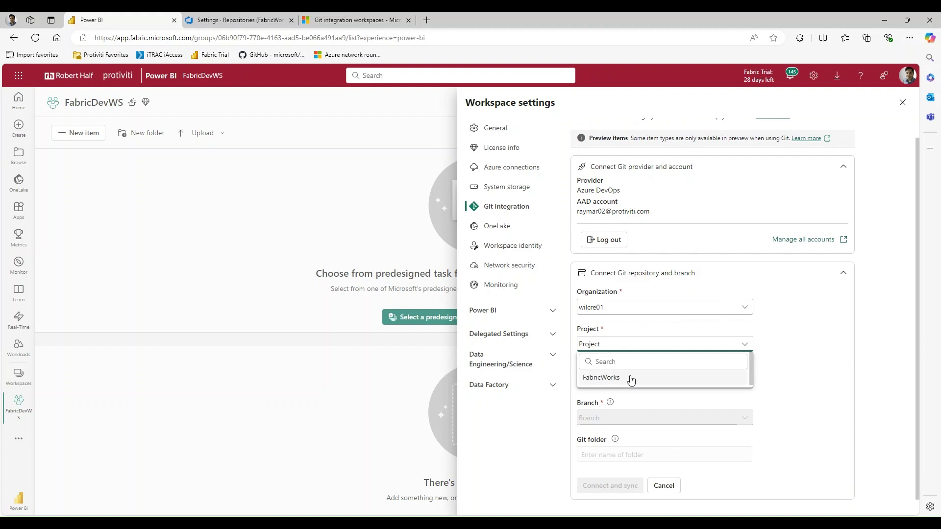
left_click(793, 354)
left_click(744, 344)
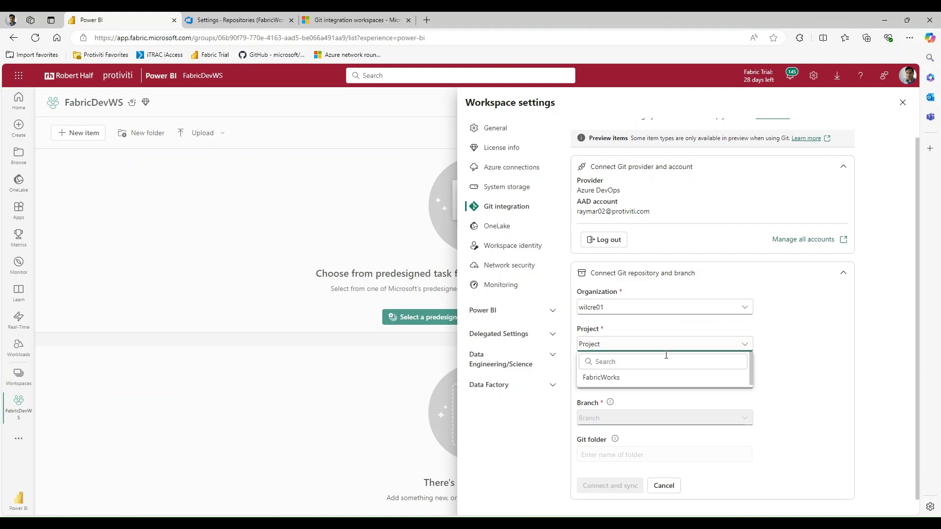
left_click(613, 377)
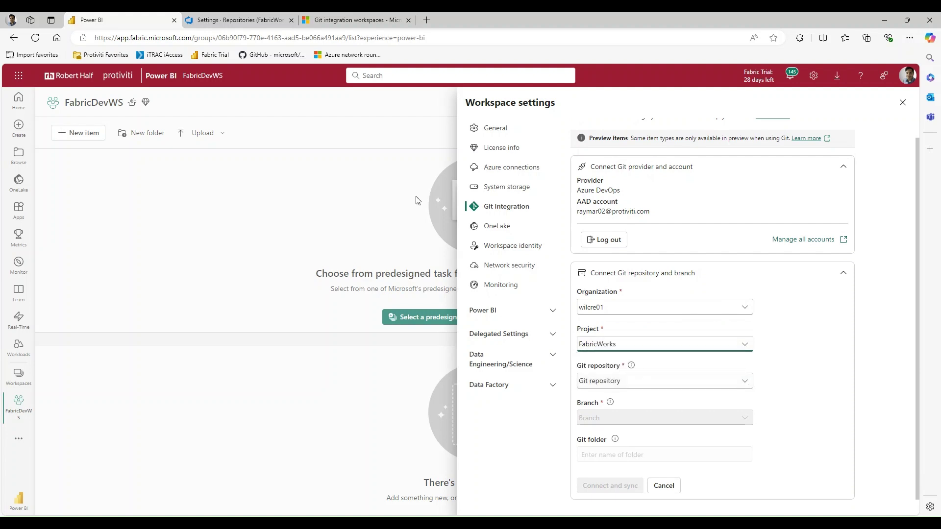
left_click(240, 20)
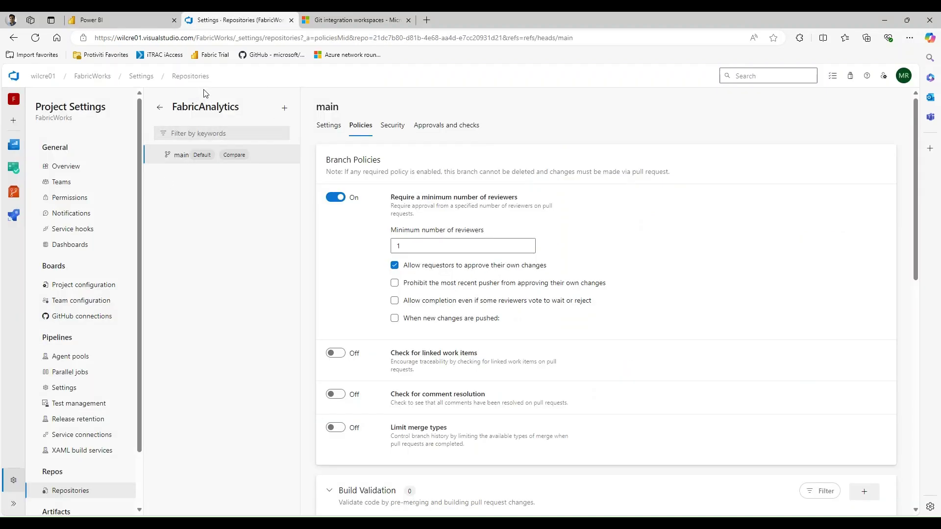
left_click(14, 192)
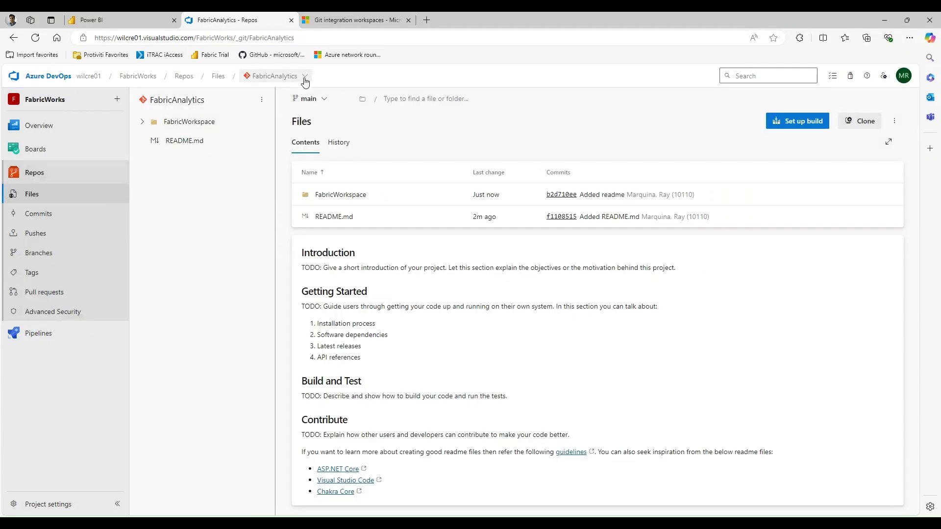
key("ctrl+Tab")
key("ctrl+Tab")
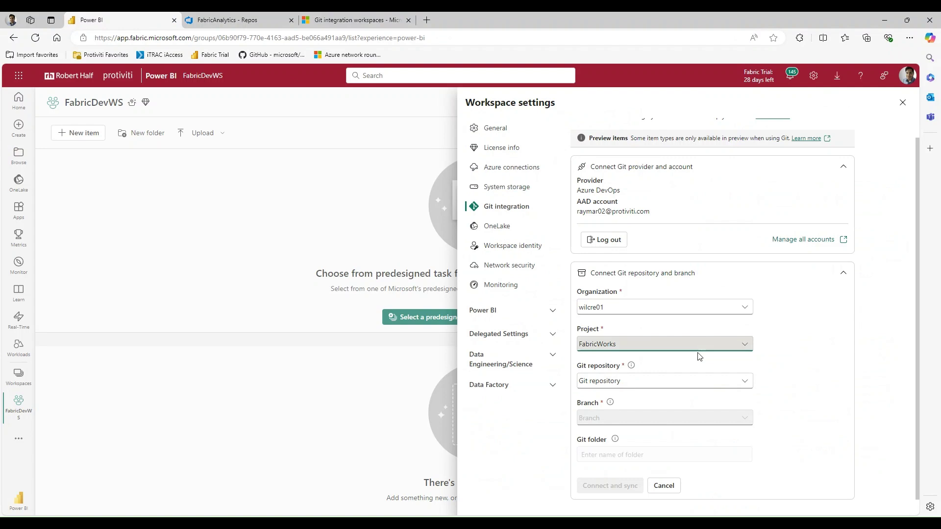
Step: Try organization roberthalf, then settle on organization wilcre01 and project FabricWorks
left_click(724, 344)
left_click(739, 309)
left_click(740, 309)
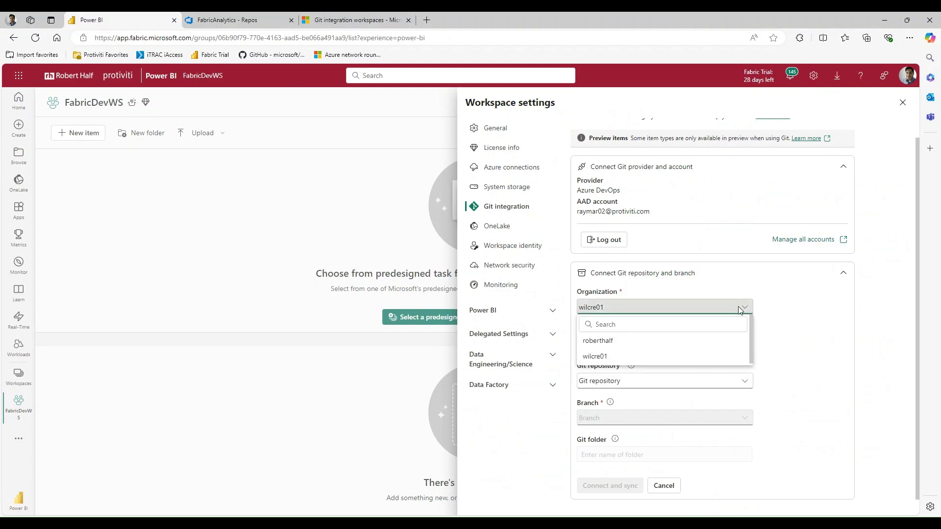
left_click(645, 342)
left_click(748, 348)
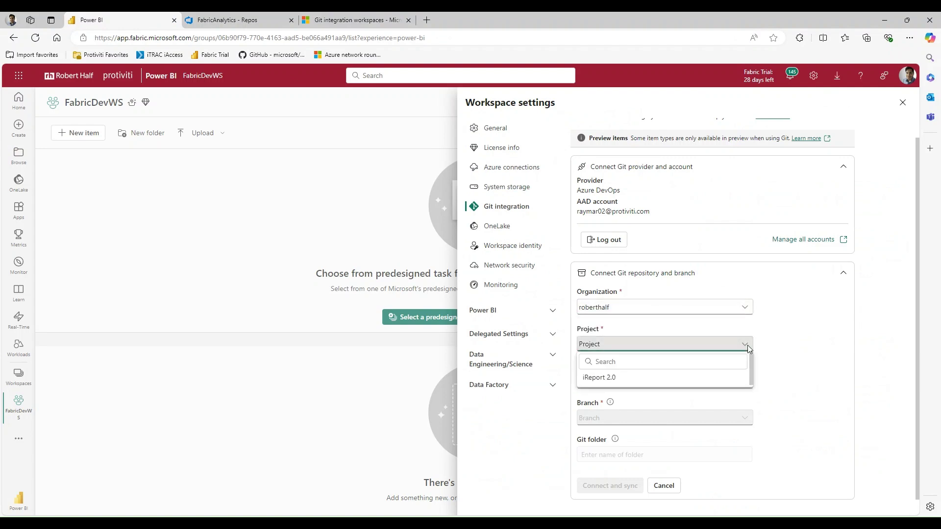
left_click(726, 309)
left_click(672, 307)
left_click(637, 340)
left_click(738, 346)
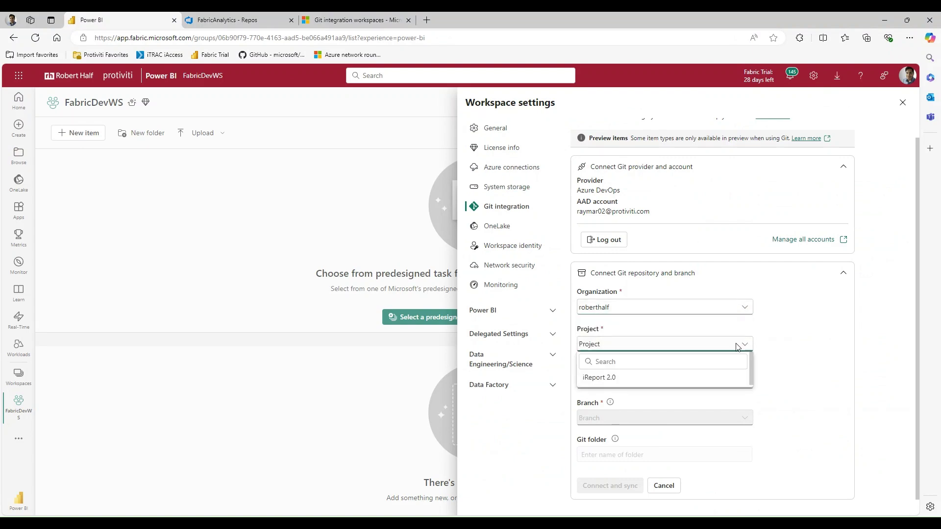
left_click(689, 309)
left_click(725, 312)
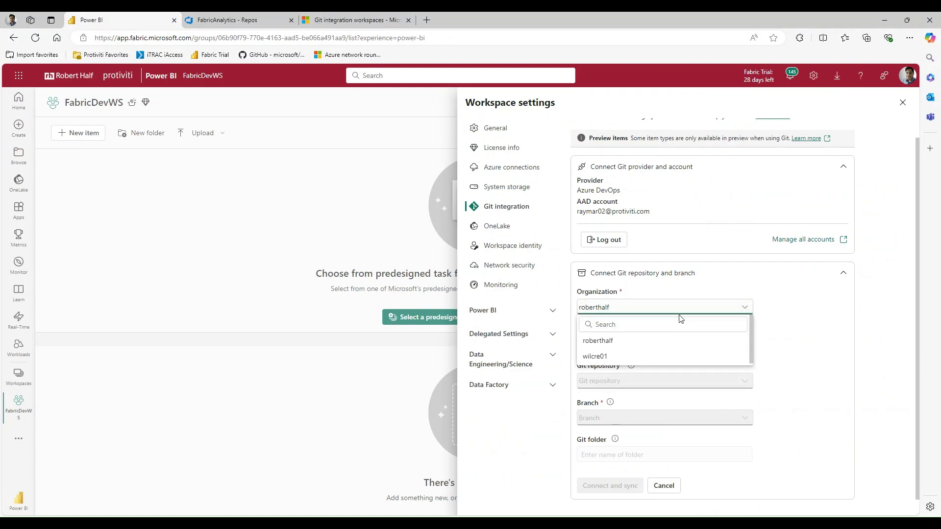
left_click(611, 355)
left_click(739, 345)
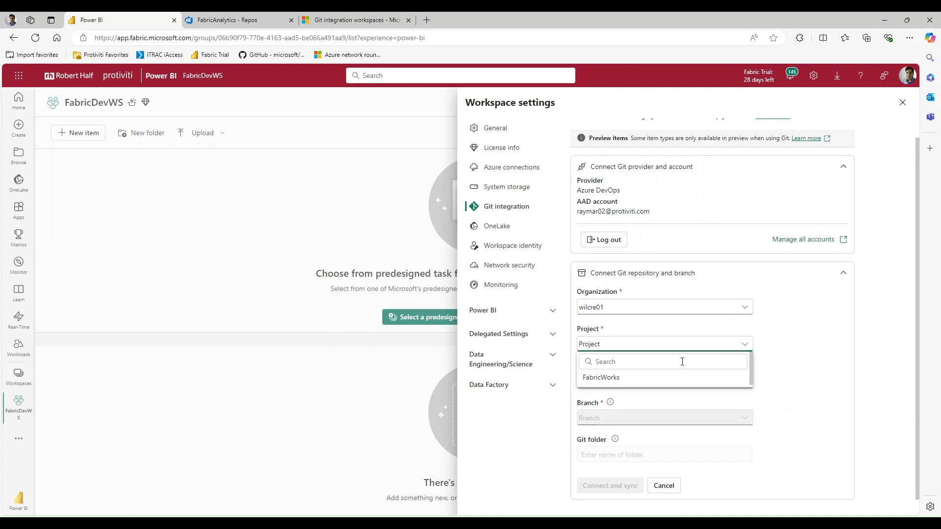
left_click(662, 382)
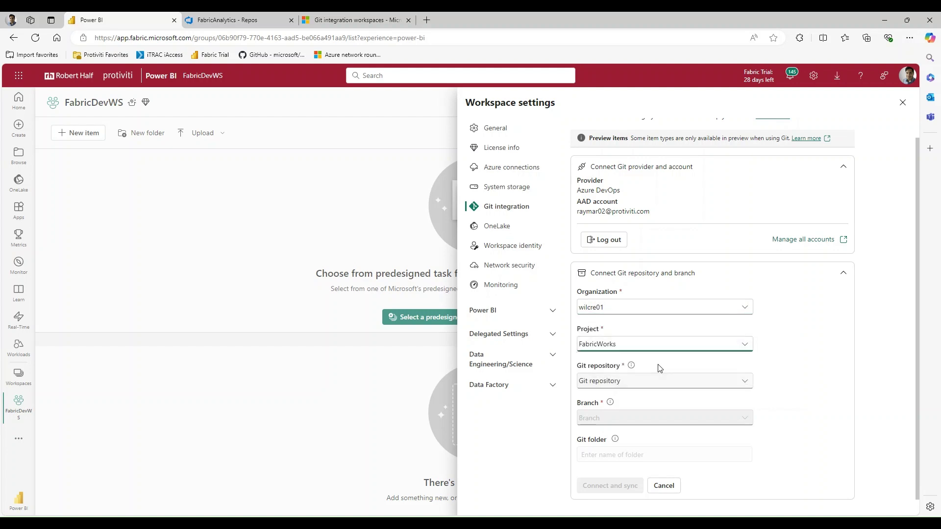
Step: Pick repository FabricAnalytics, branch main and Git folder FabricWorkspace, then connect and sync
left_click(741, 381)
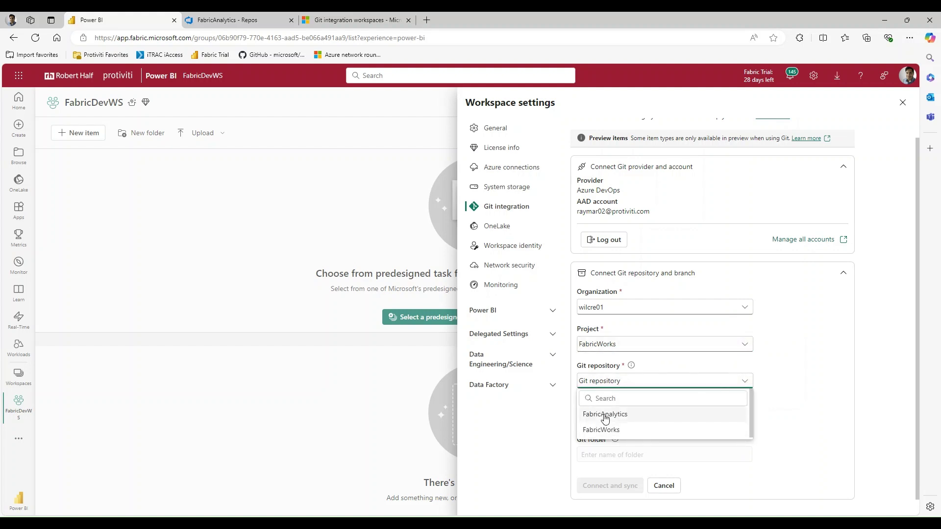
left_click(605, 416)
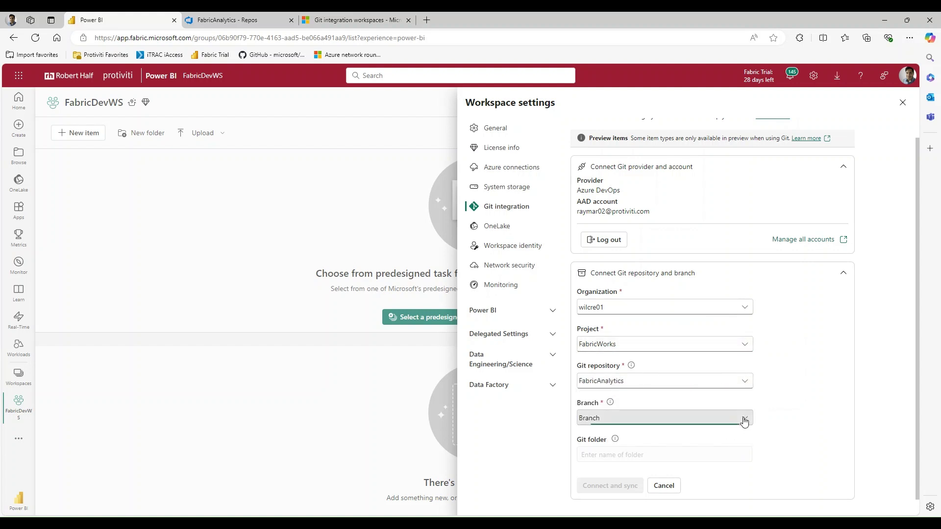
left_click(744, 421)
left_click(604, 473)
left_click(670, 453)
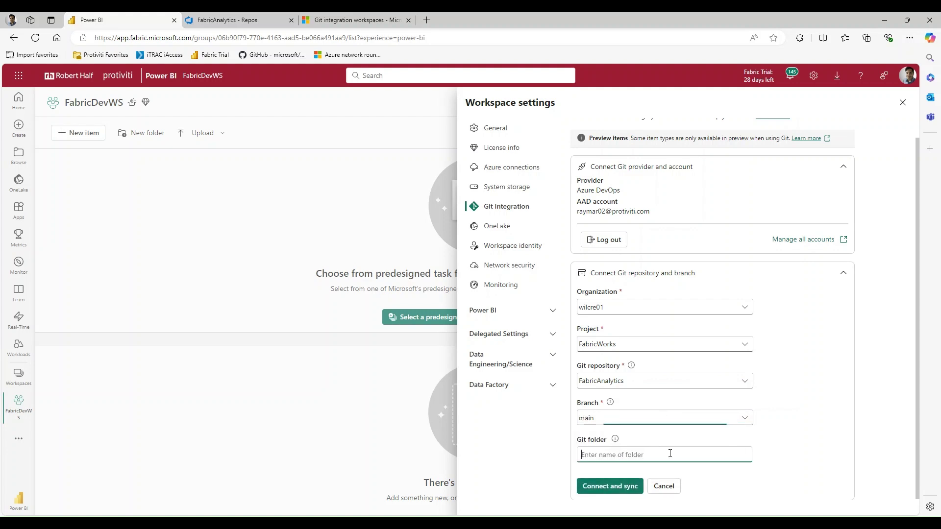
type("FabricWorkspace")
left_click(604, 487)
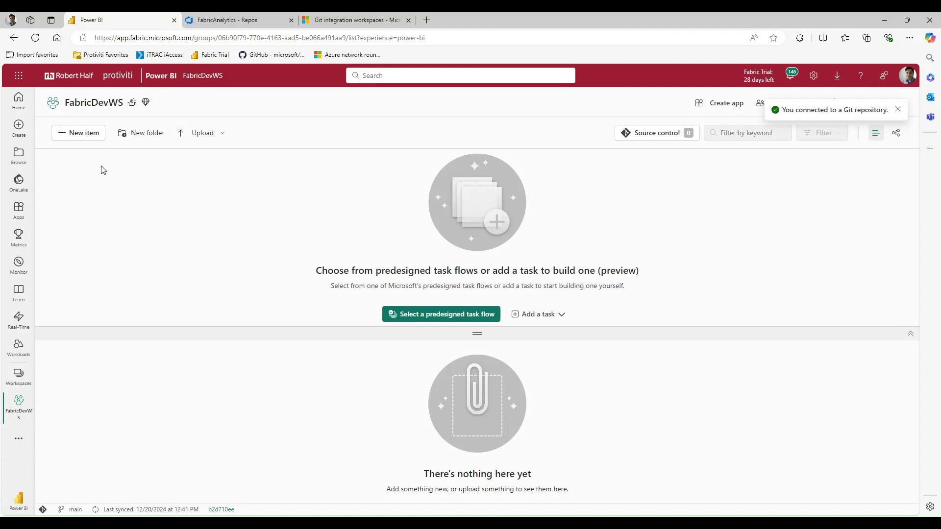
Step: Add a new Notebook, rename it NotebookTest, and reopen FabricDevWS from the Workspaces list
left_click(81, 132)
scroll(817, 363, "down", 2)
scroll(817, 363, "down", 3)
left_click(784, 416)
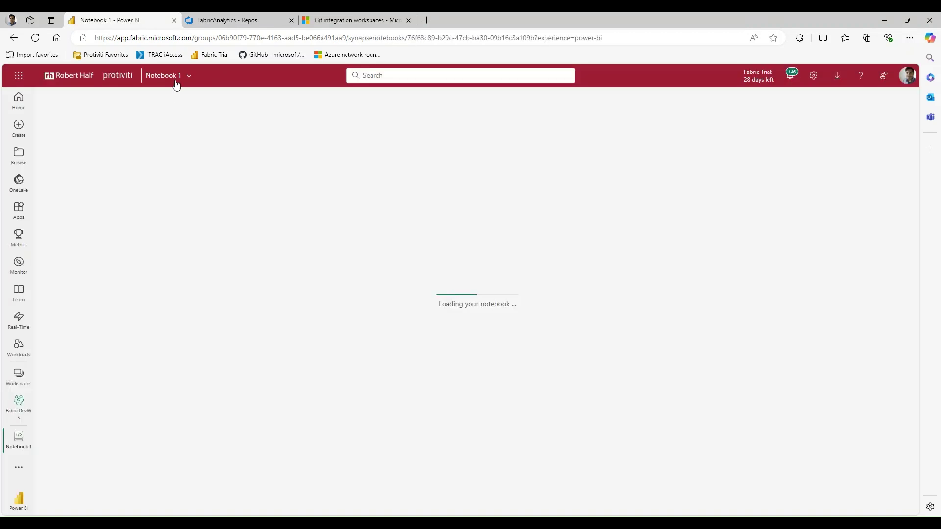
left_click(176, 78)
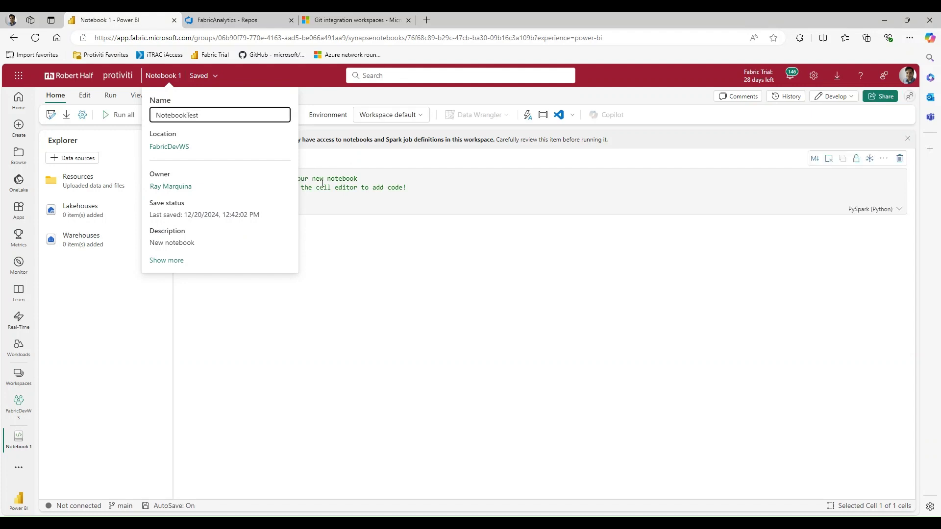
left_click(435, 207)
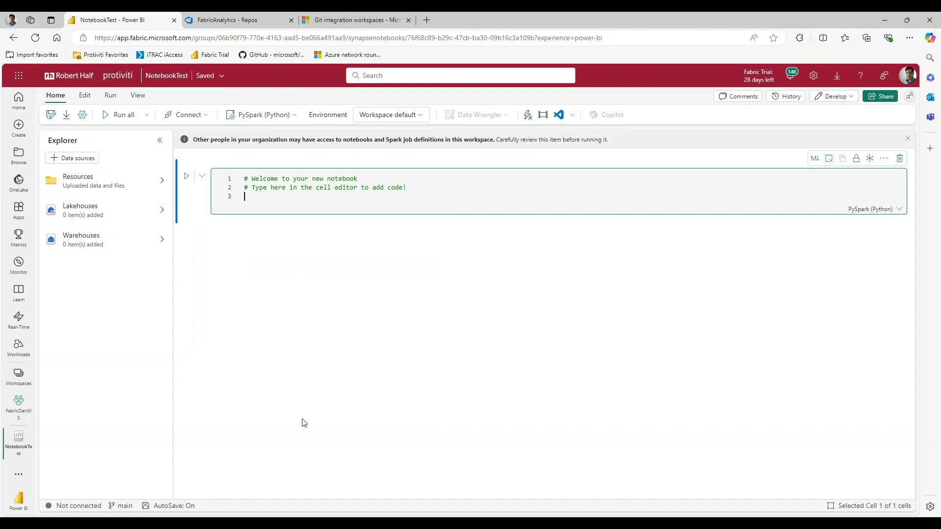
left_click(21, 374)
left_click(86, 338)
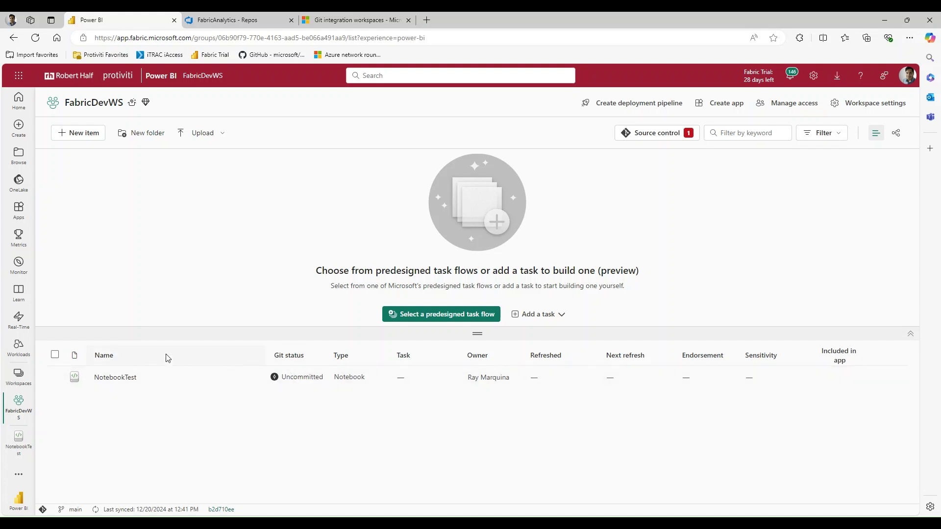
left_click(671, 132)
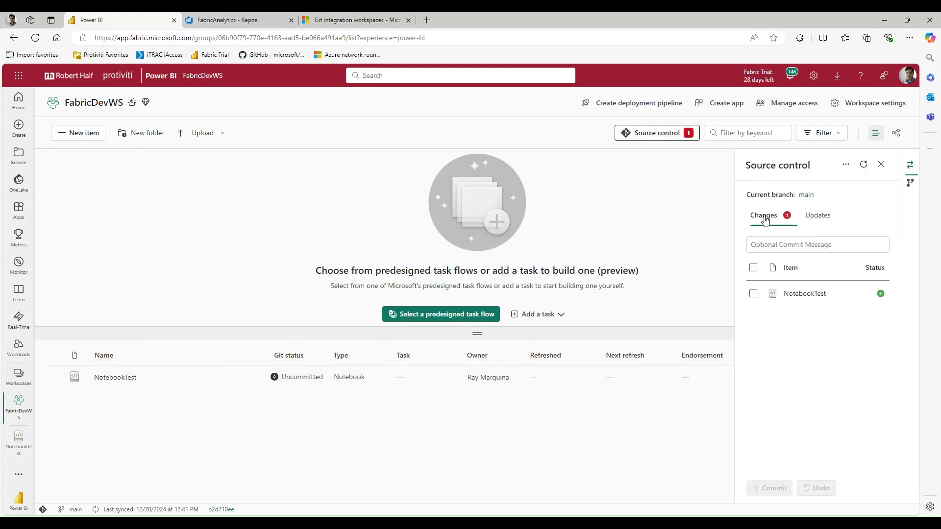
left_click(753, 267)
left_click(782, 488)
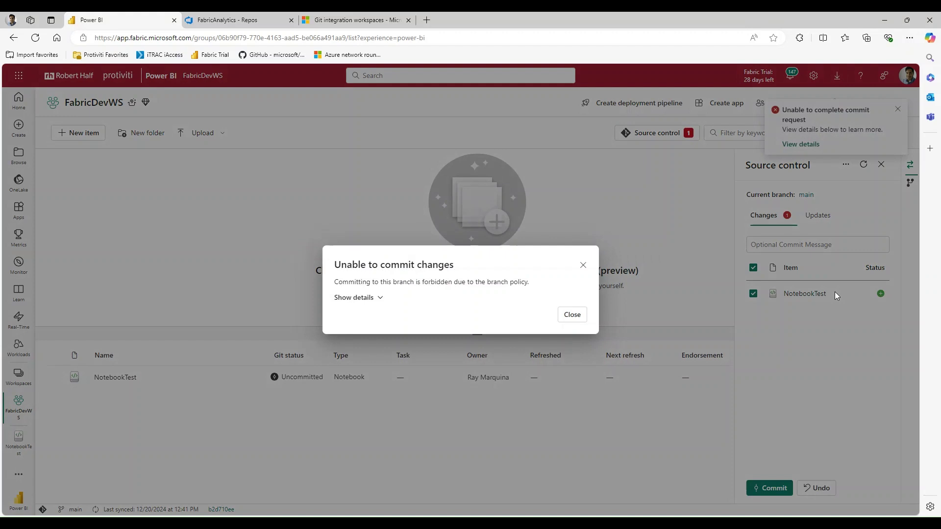
left_click_drag(346, 262, 440, 265)
left_click(475, 268)
left_click(571, 315)
left_click(898, 110)
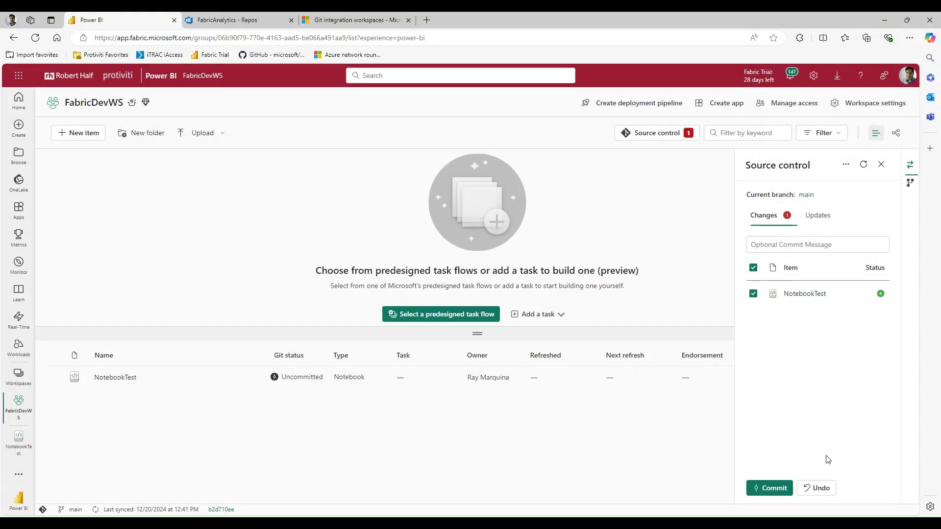
left_click(881, 164)
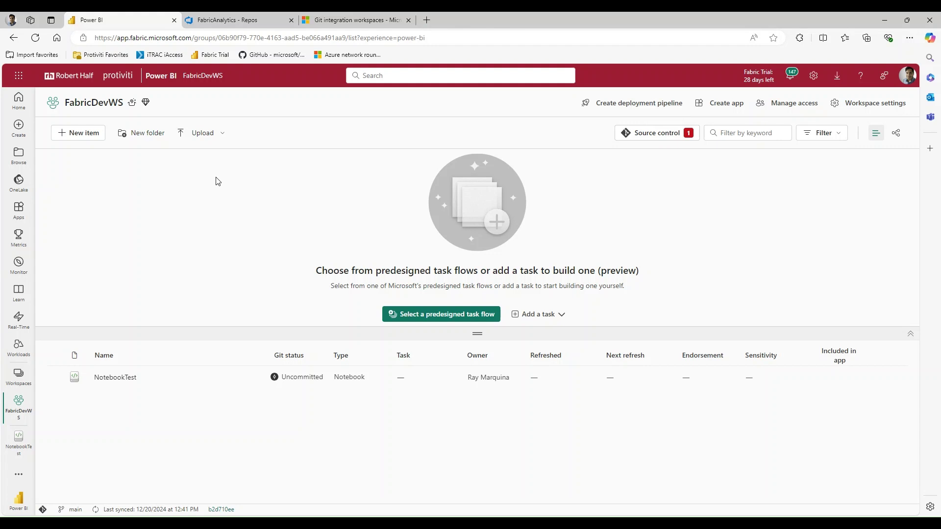
Step: Delete the NotebookTest notebook from the FabricDevWS workspace
left_click(253, 377)
left_click(274, 415)
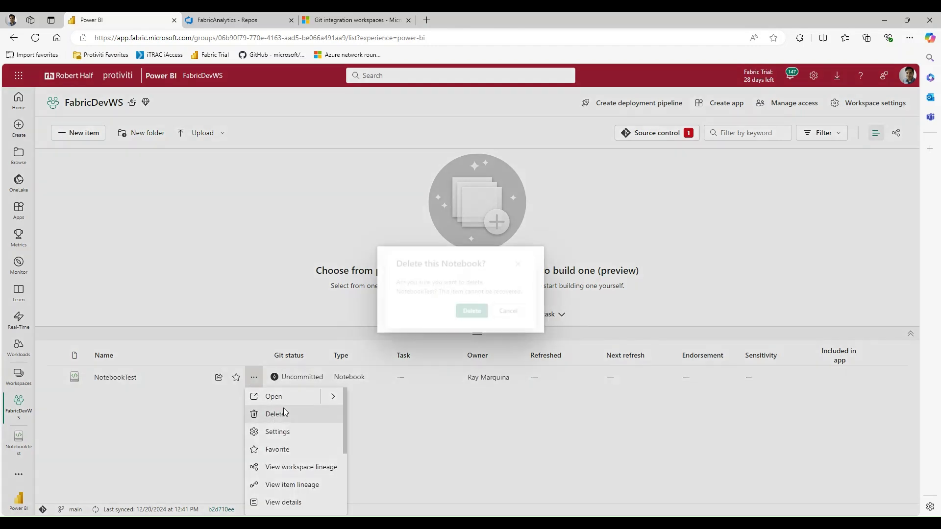
left_click(478, 318)
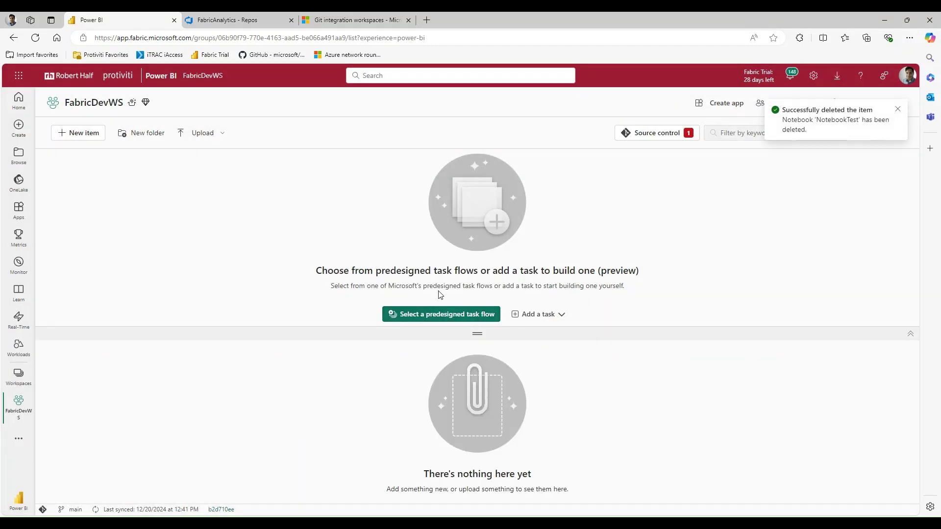
Step: Switch to the empty feature1ws workspace and dismiss the deletion notification
left_click(26, 378)
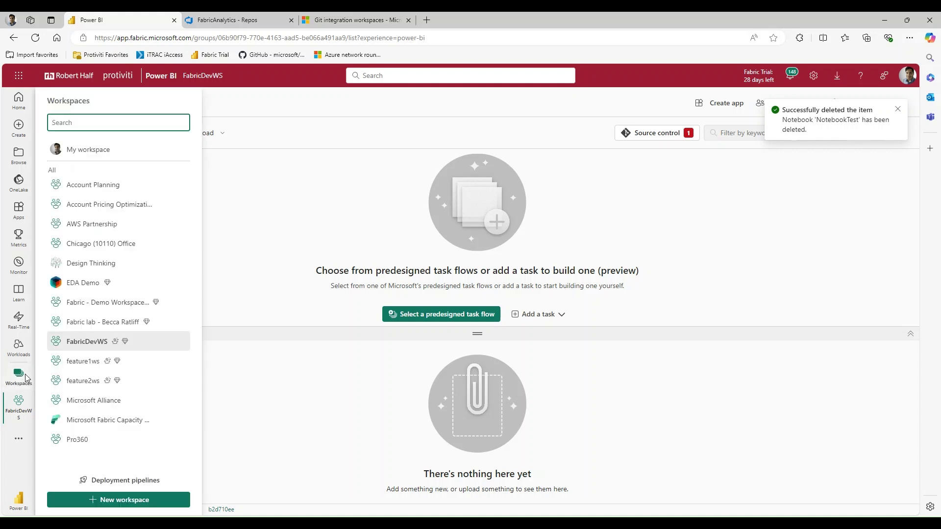
left_click(122, 361)
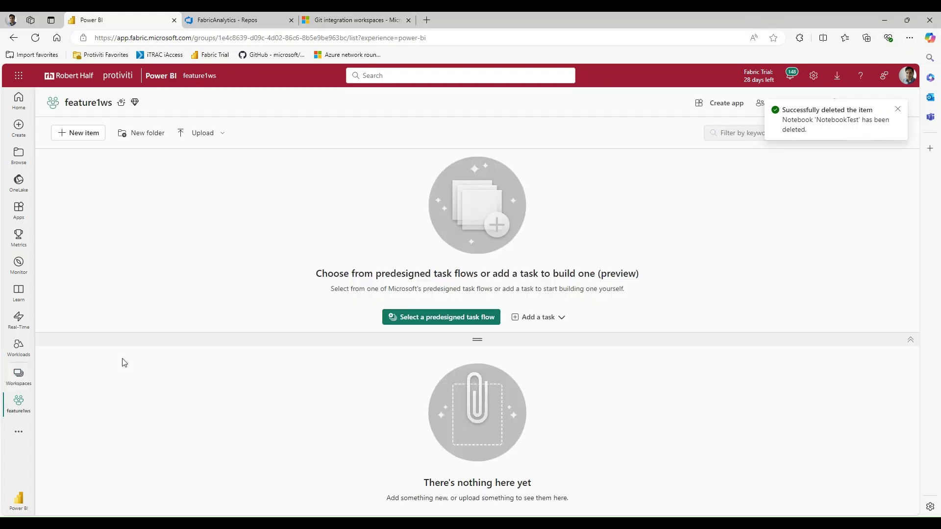
left_click(898, 110)
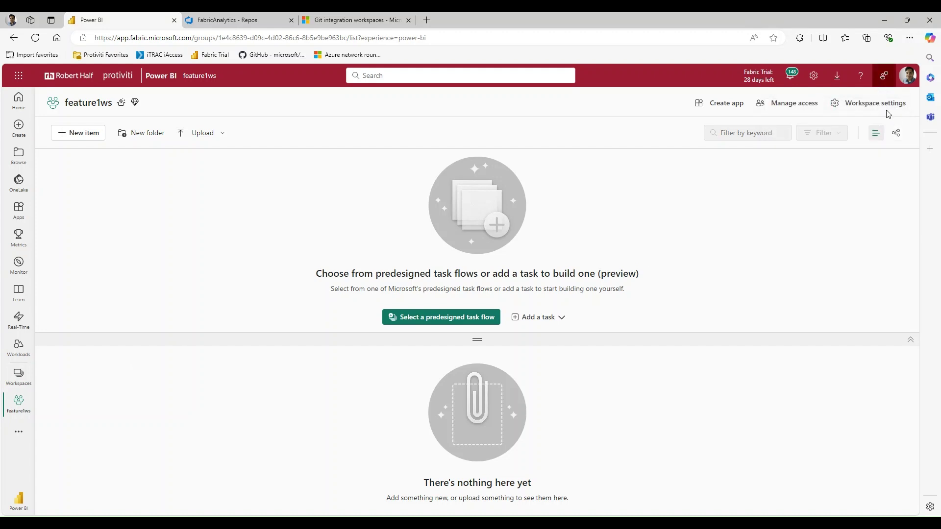
Step: In feature1ws Git integration, choose Azure DevOps, the organization, FabricWorks project and FabricAnalytics repository
left_click(877, 103)
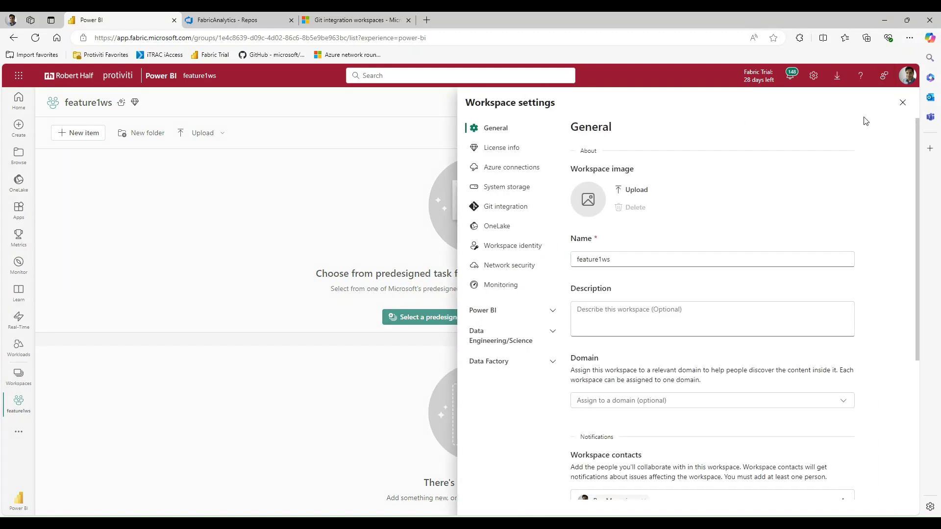
left_click(507, 208)
left_click(608, 253)
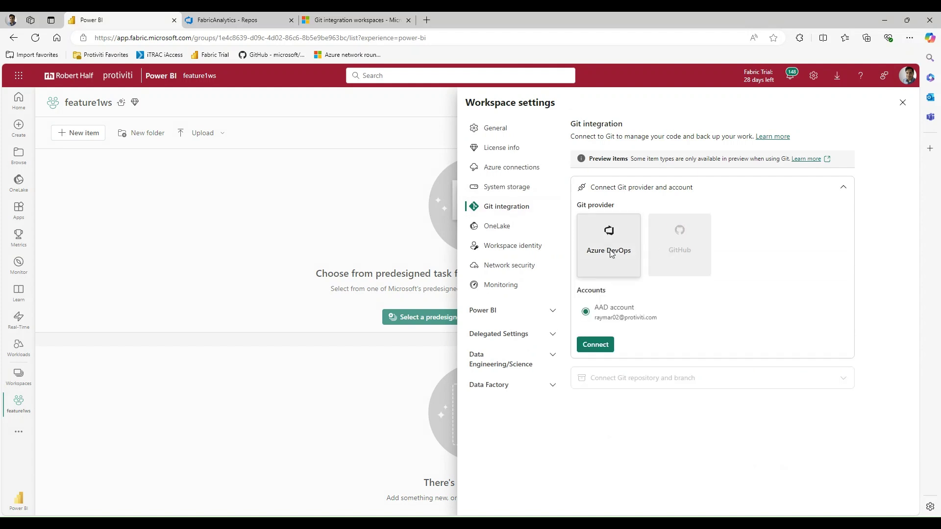
left_click(595, 344)
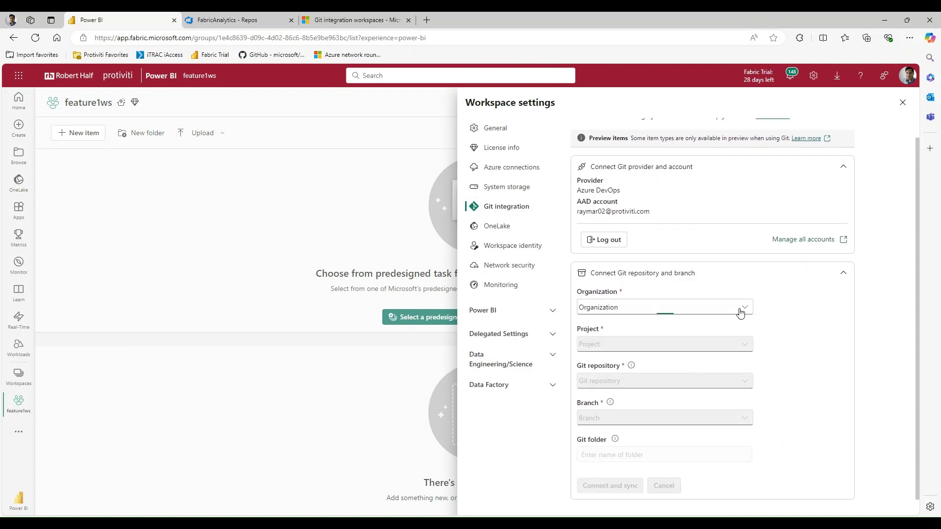
left_click(740, 313)
left_click(640, 358)
left_click(745, 345)
left_click(630, 380)
left_click(734, 381)
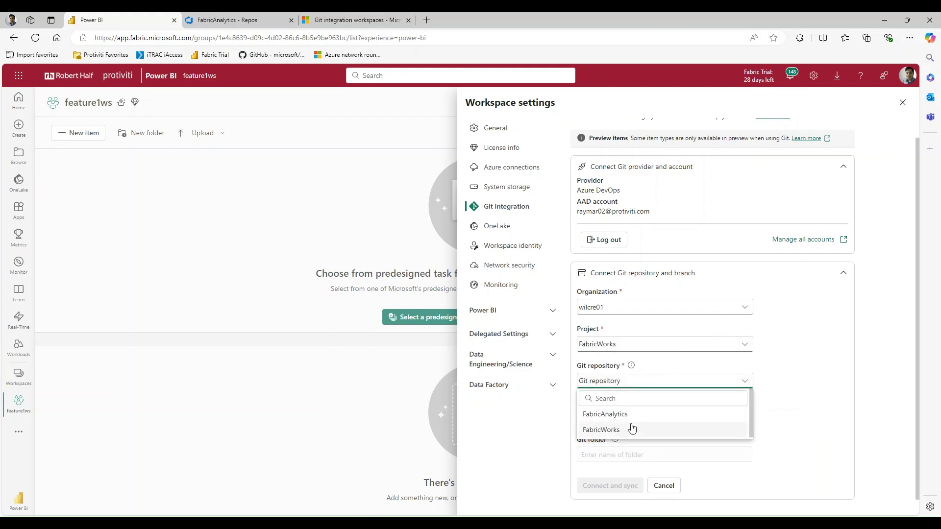
left_click(629, 417)
Step: Create branch feature1 from main, set the FabricWorkspace folder, and connect and sync
left_click(743, 417)
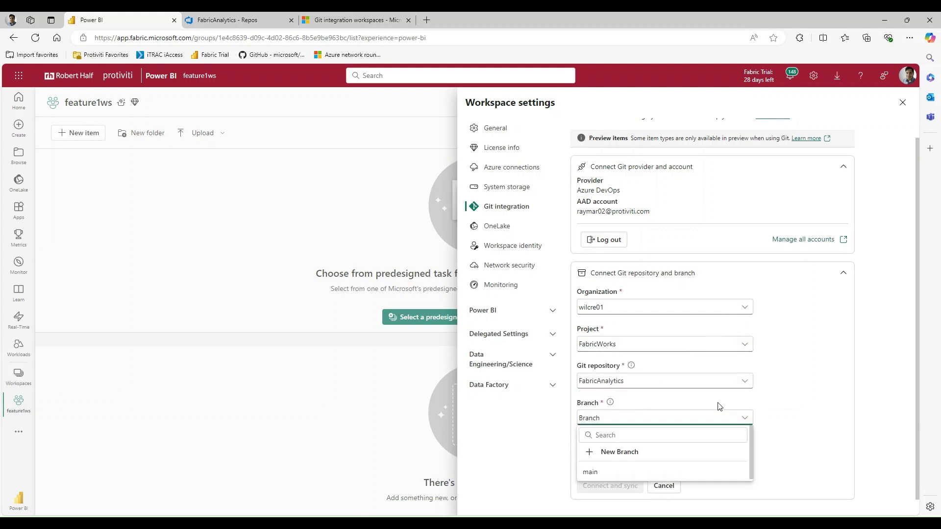
left_click(686, 452)
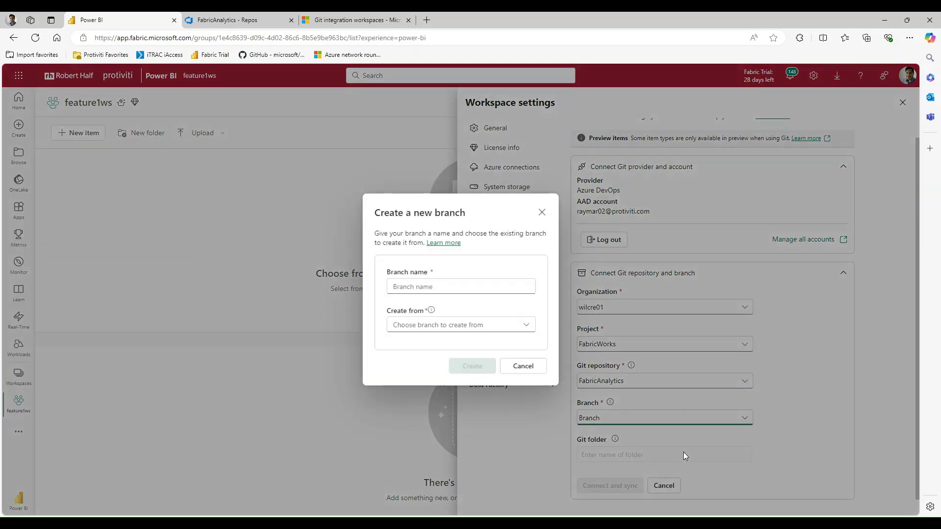
left_click(479, 291)
type("feature1")
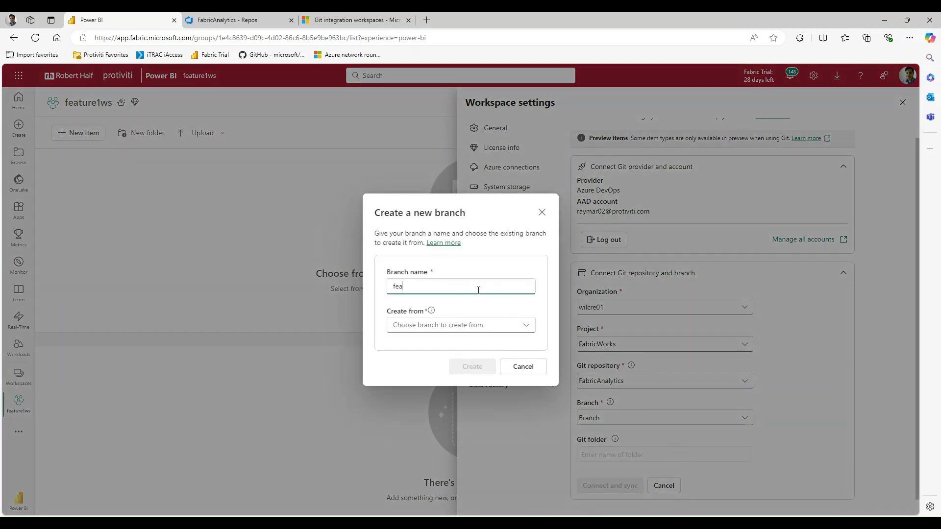
left_click(501, 327)
left_click(456, 360)
left_click(463, 368)
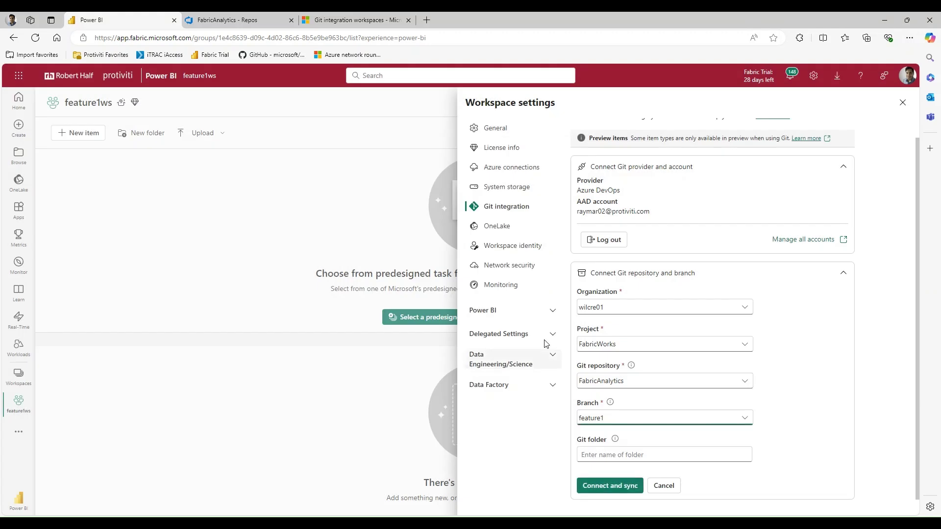
left_click(631, 454)
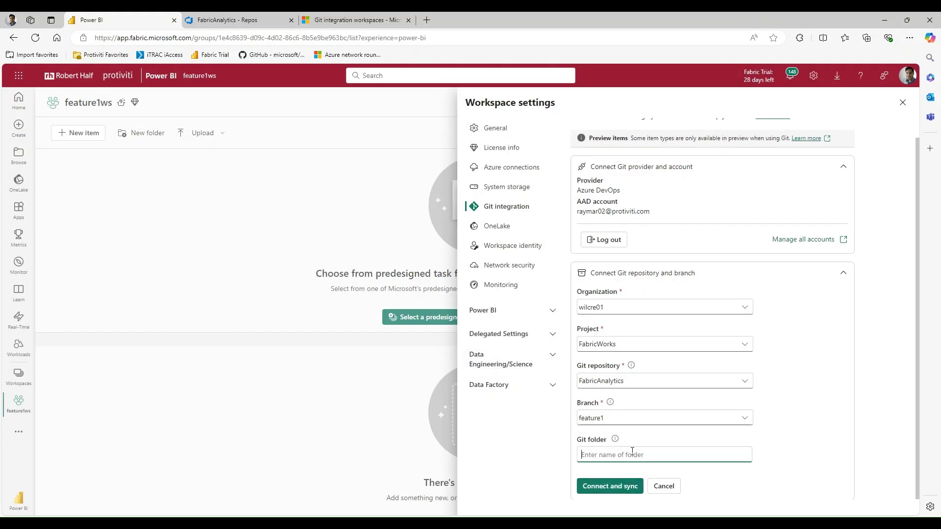
type("FabricWorkspace")
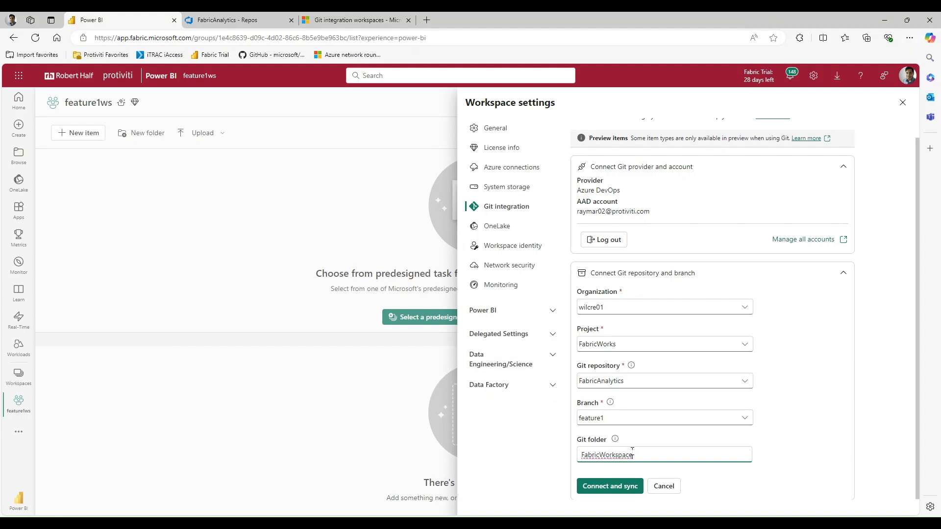
left_click(612, 486)
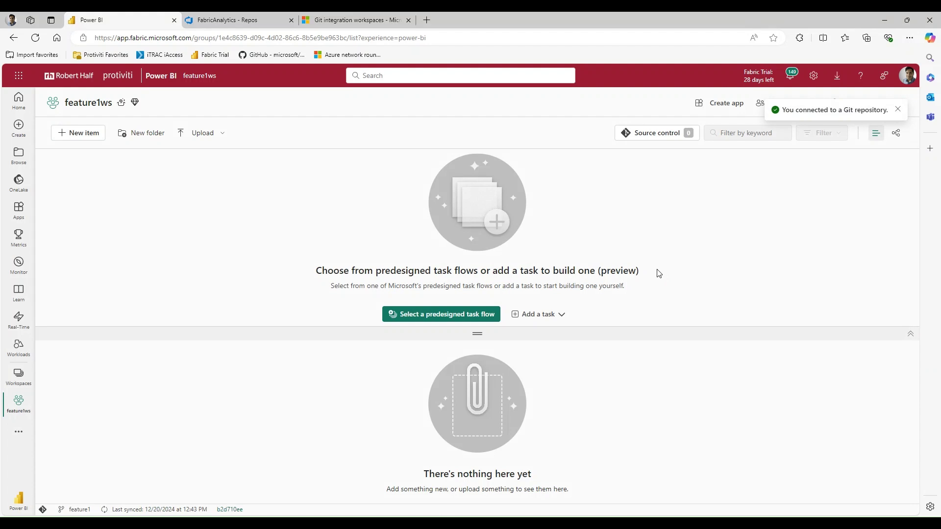
Step: Create Notebook 1 in feature1ws and type print('hello') on line 3 of its cell
left_click(73, 133)
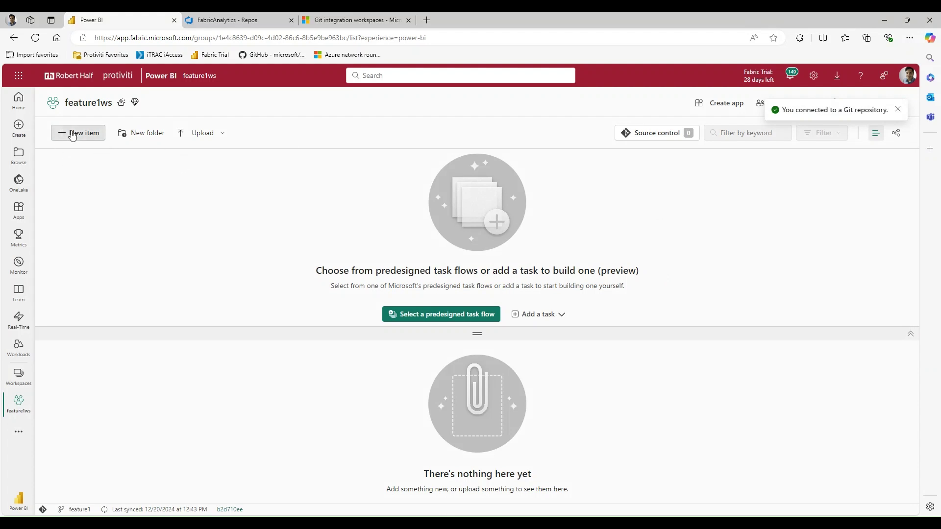
scroll(813, 298, "down", 6)
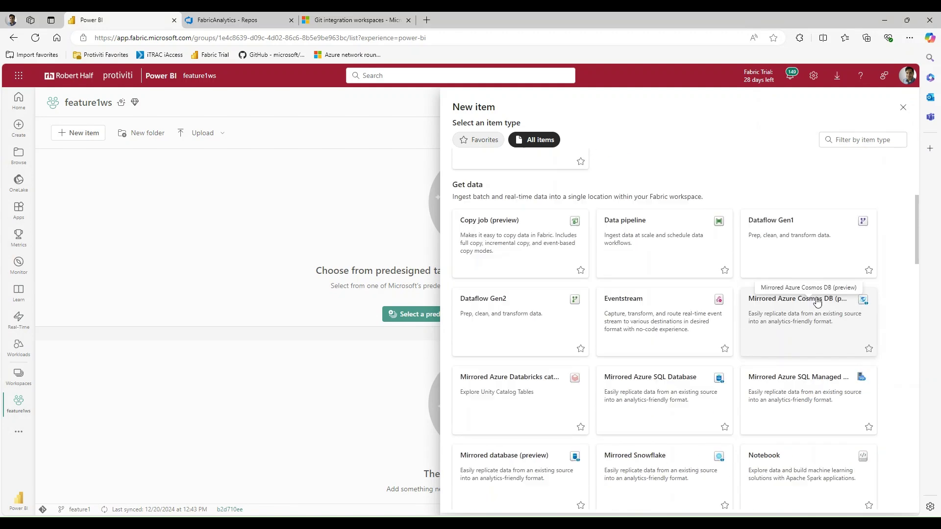
scroll(815, 302, "down", 1)
left_click(804, 276)
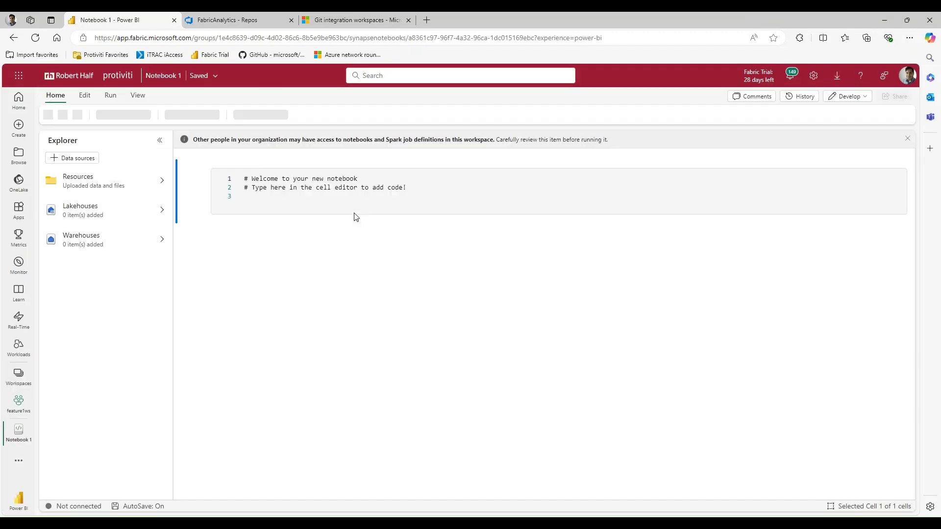
left_click(297, 203)
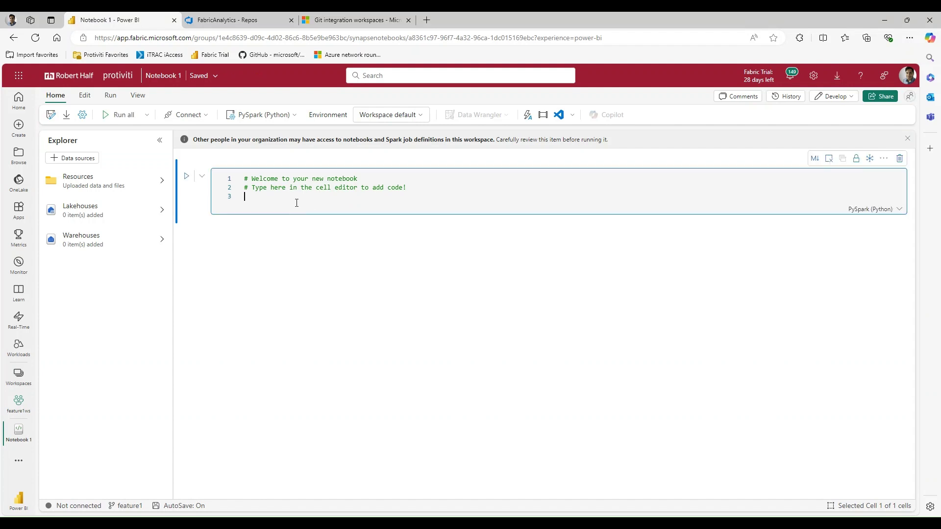
type("print('hello")
Step: Commit Notebook 1 from feature1ws to the feature1 branch, then return to the Microsoft Learn article
left_click(307, 256)
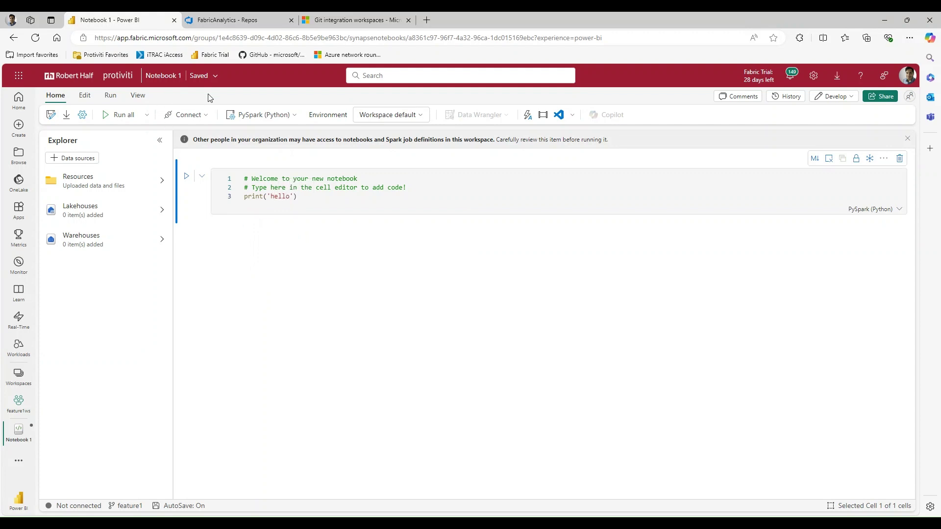
left_click(18, 375)
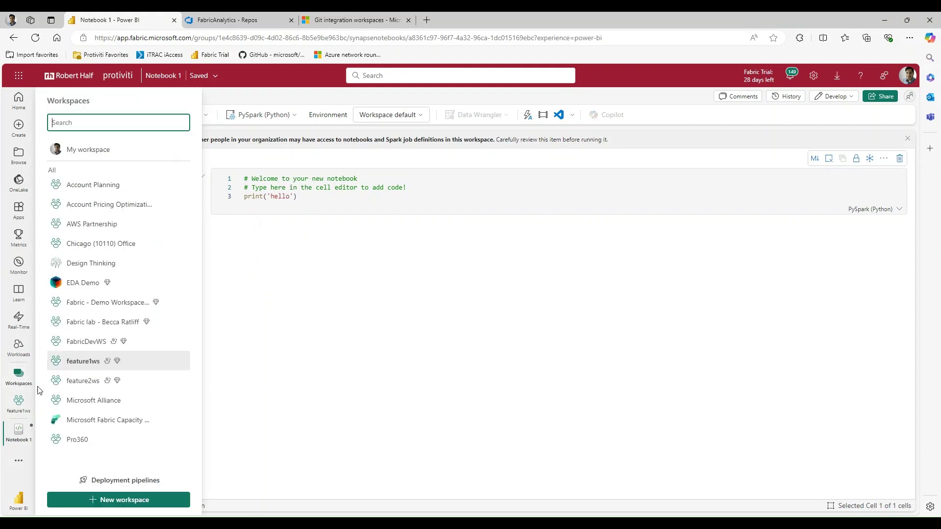
left_click(84, 361)
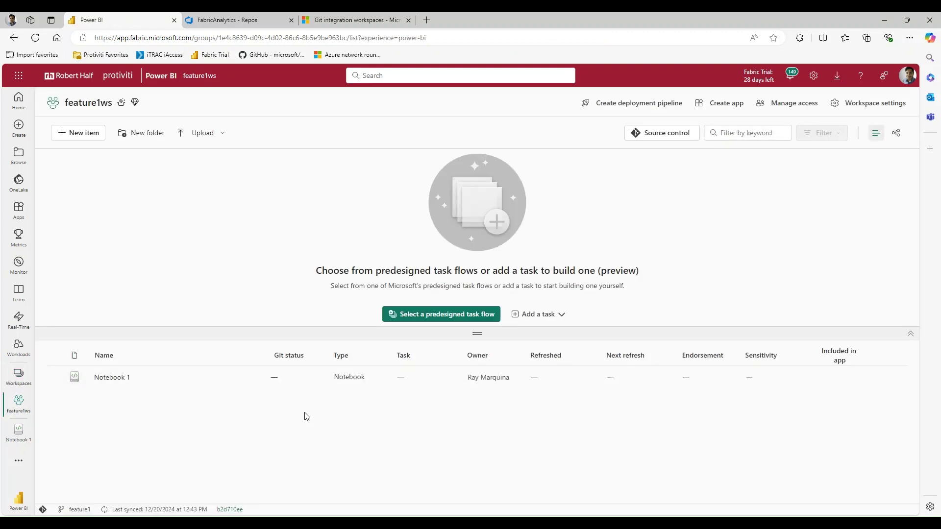
left_click(671, 136)
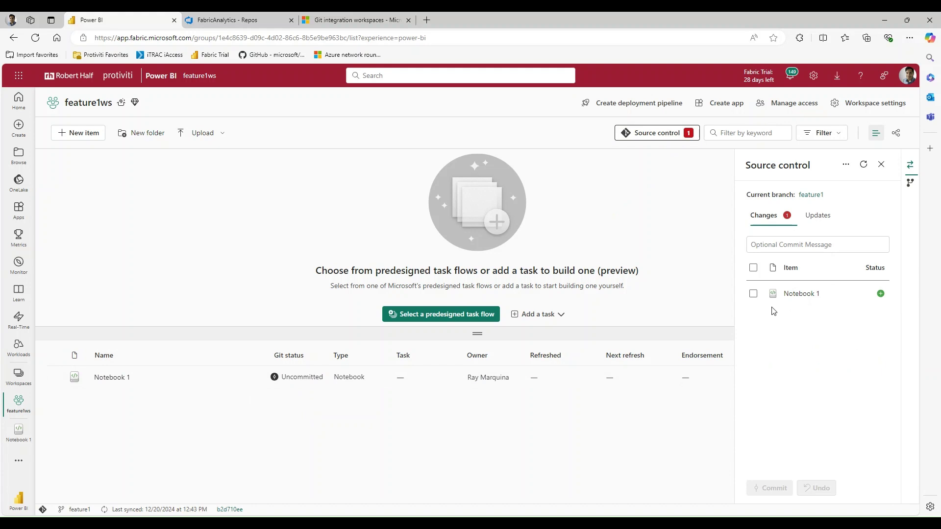
left_click(753, 293)
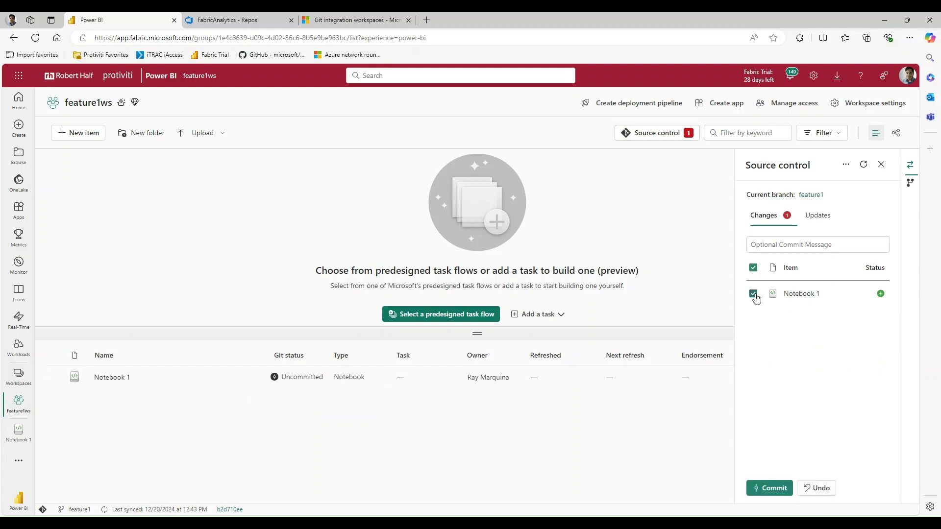
left_click(770, 488)
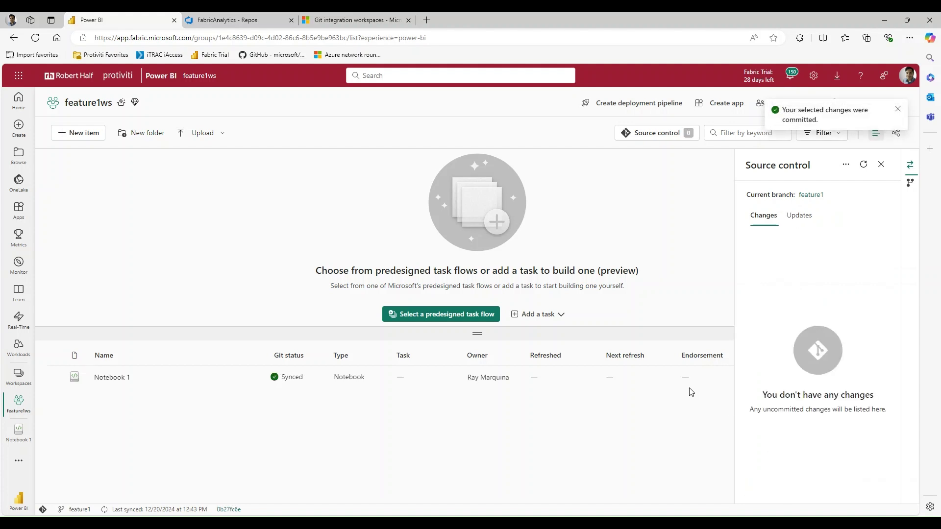
left_click(362, 19)
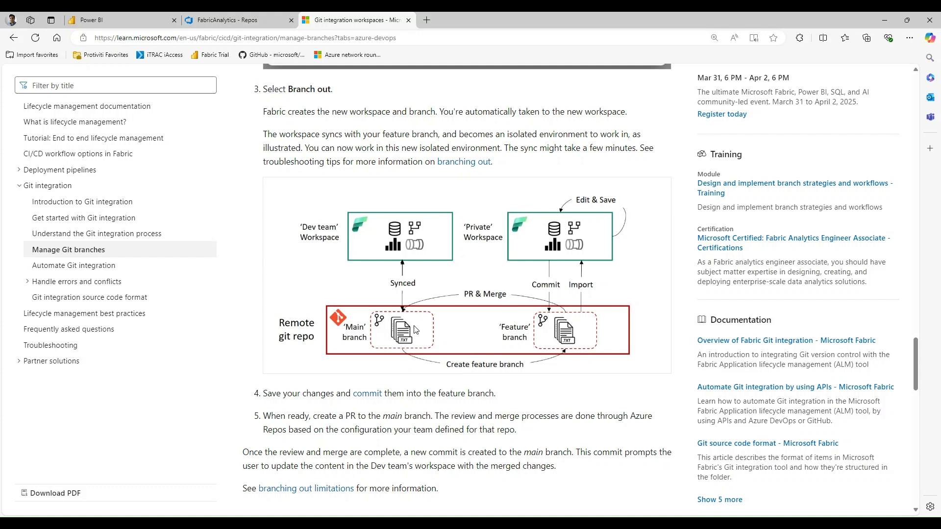
Step: Back in feature1ws Source control, open the feature1 branch in the Azure DevOps repo
left_click(131, 18)
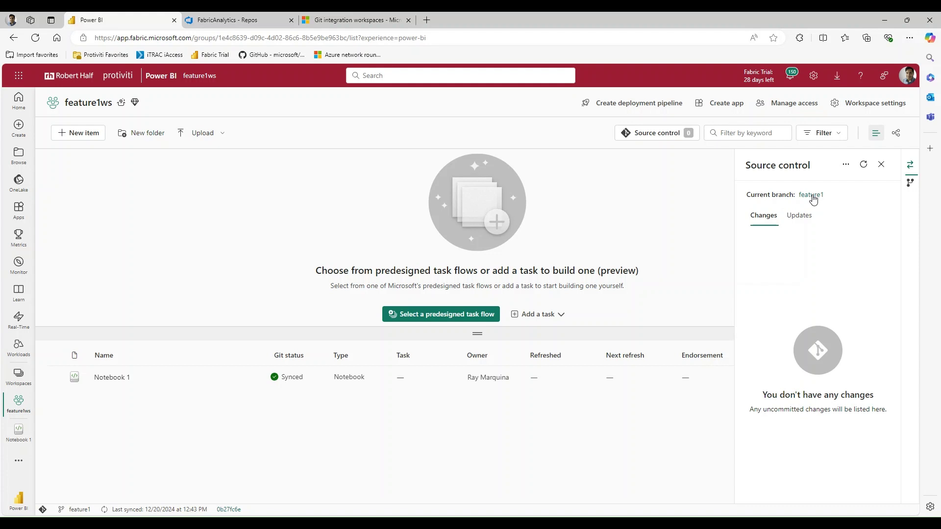
left_click(811, 195)
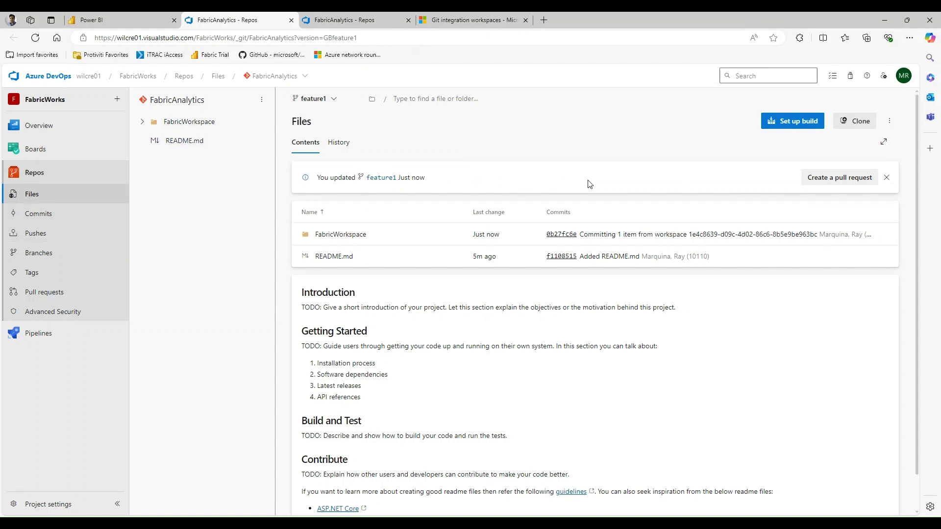
Step: Start a feature1-into-main pull request and review the print('hello') change in its Files tab
left_click(853, 178)
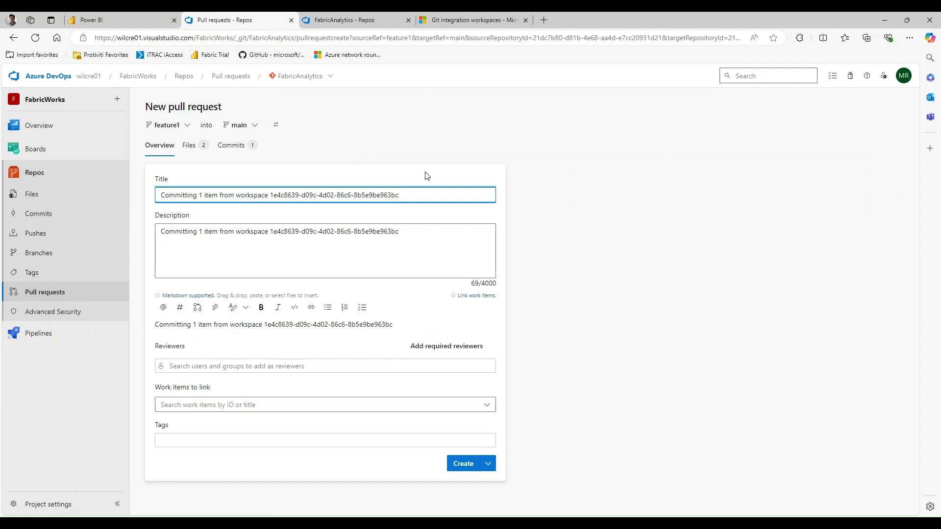
left_click(189, 145)
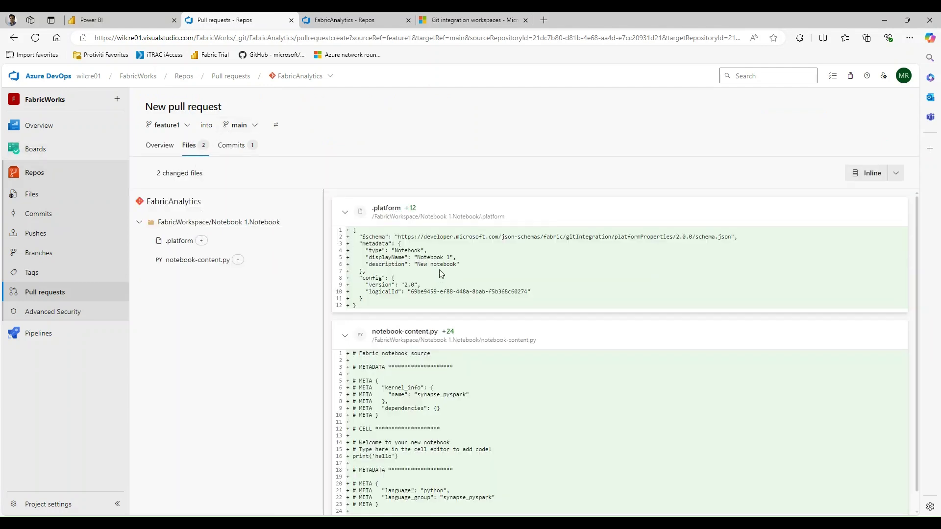
scroll(464, 270, "down", 1)
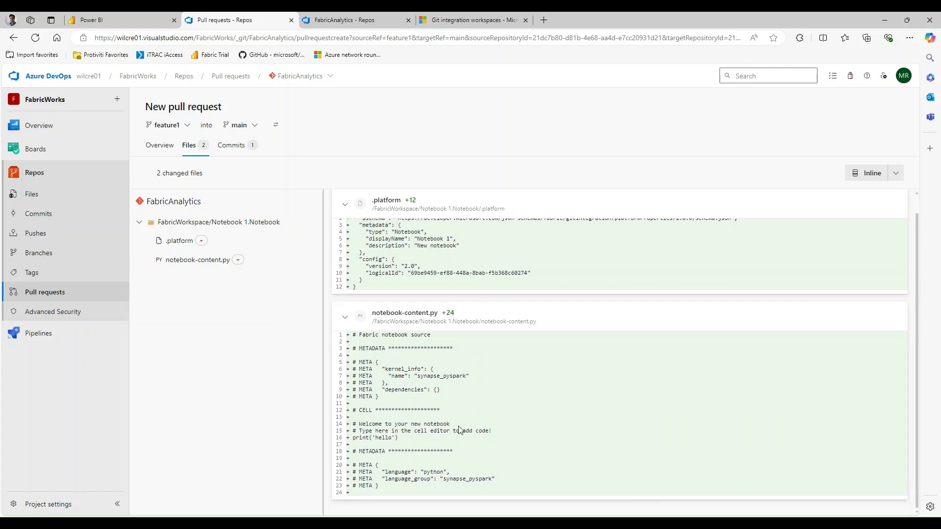
left_click_drag(398, 438, 353, 438)
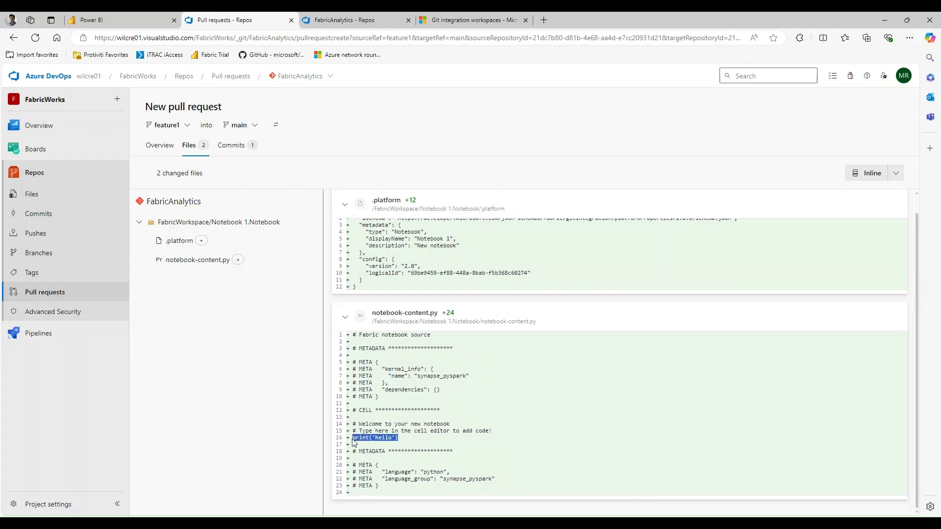
left_click(203, 391)
left_click(160, 145)
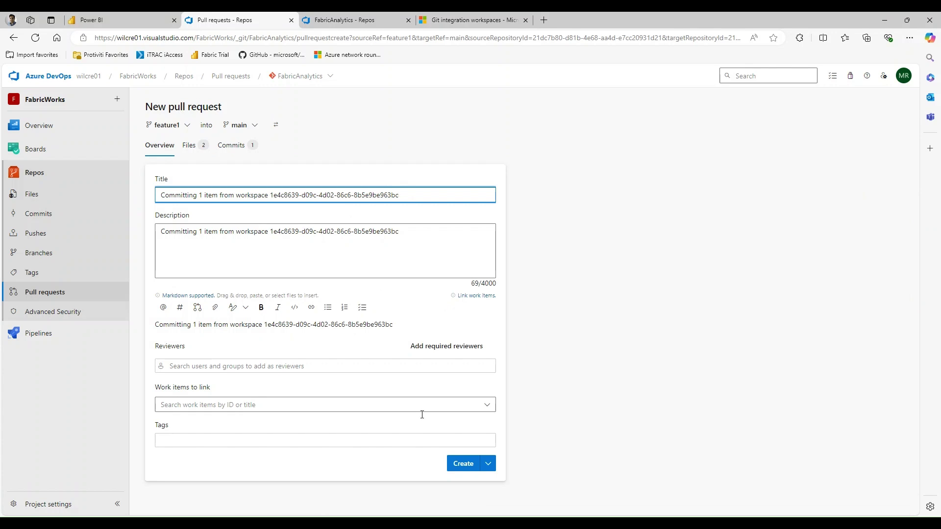
Step: Create pull request 12 and approve it
left_click(464, 464)
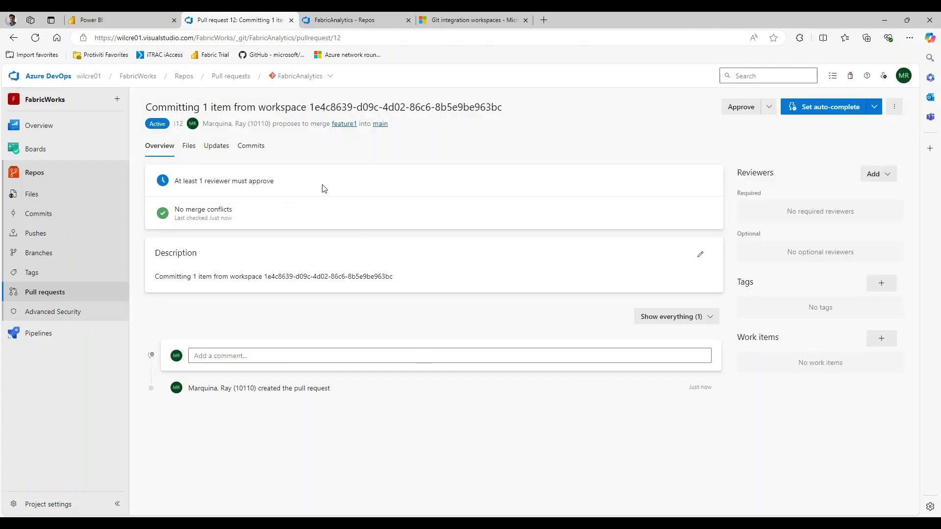
left_click(188, 145)
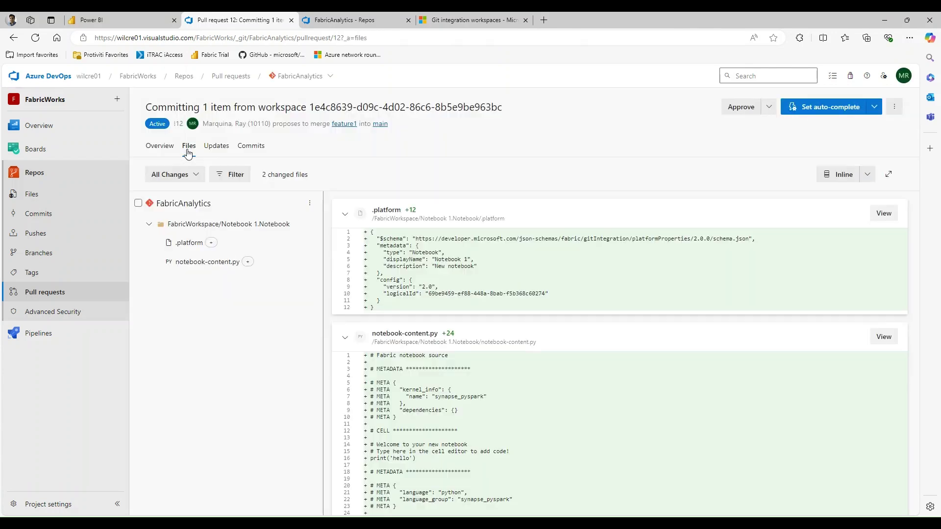
left_click(159, 145)
left_click(741, 107)
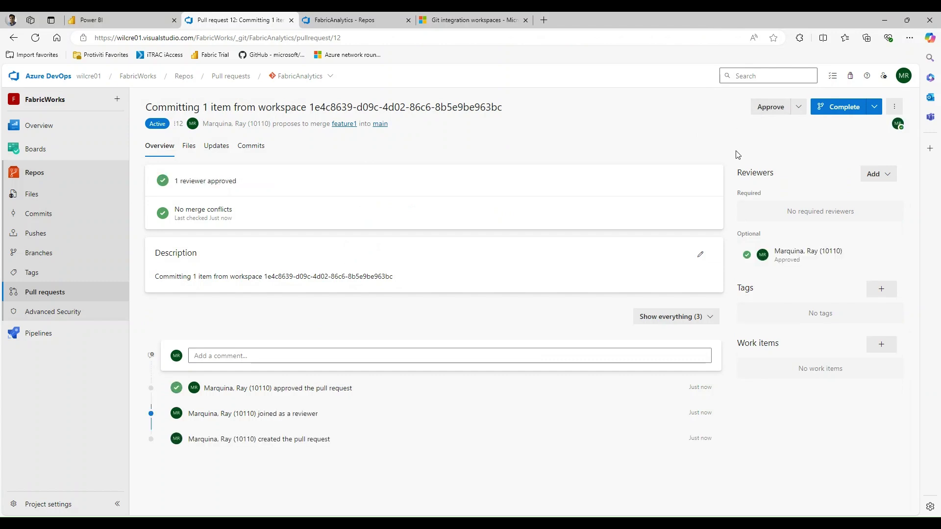
Step: Complete pull request 12 with Merge (no fast forward) and return to feature1ws in Fabric
left_click(819, 109)
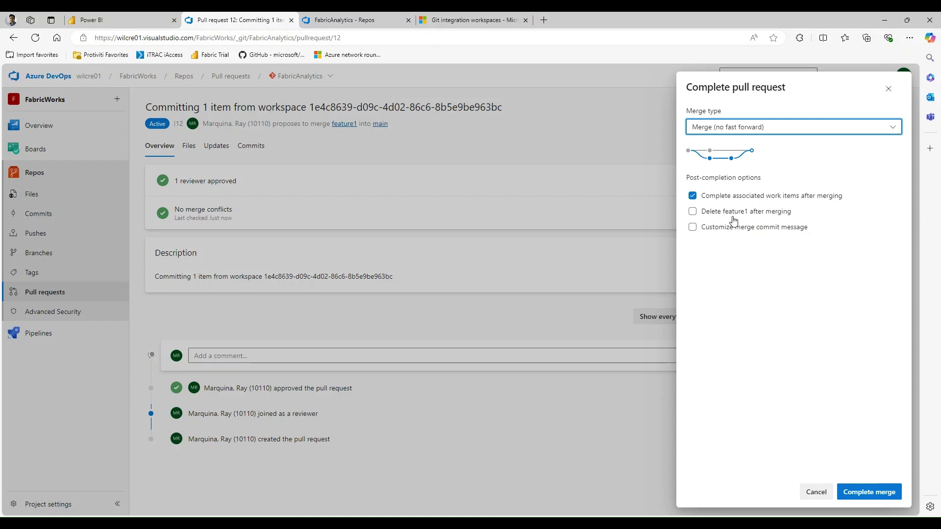
left_click(869, 492)
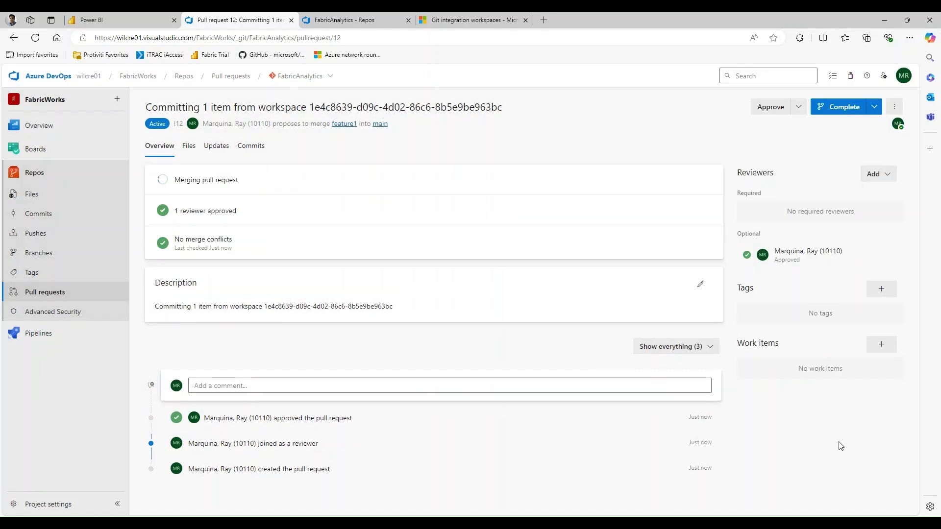
left_click(101, 19)
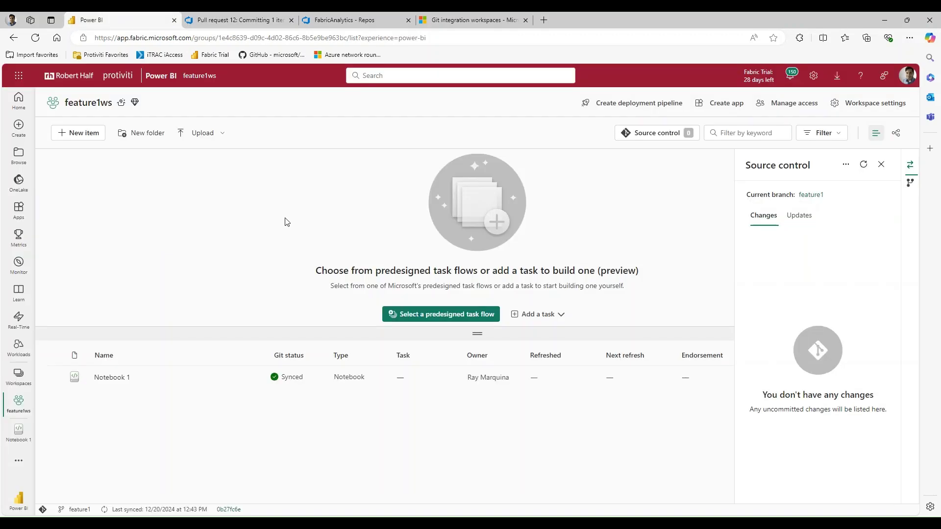
Step: In FabricDevWS Source control, run Update all for Notebook 1 and dismiss the Operation blocked message
left_click(18, 376)
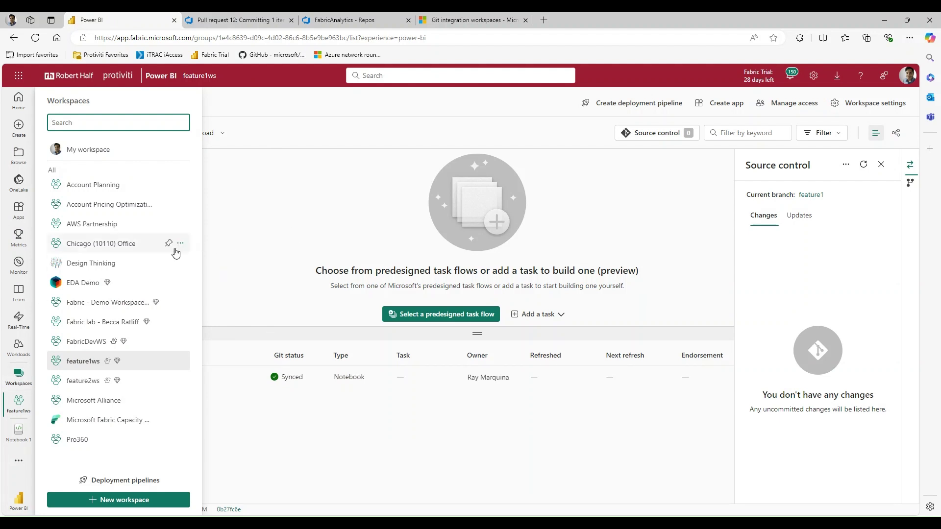
left_click(96, 343)
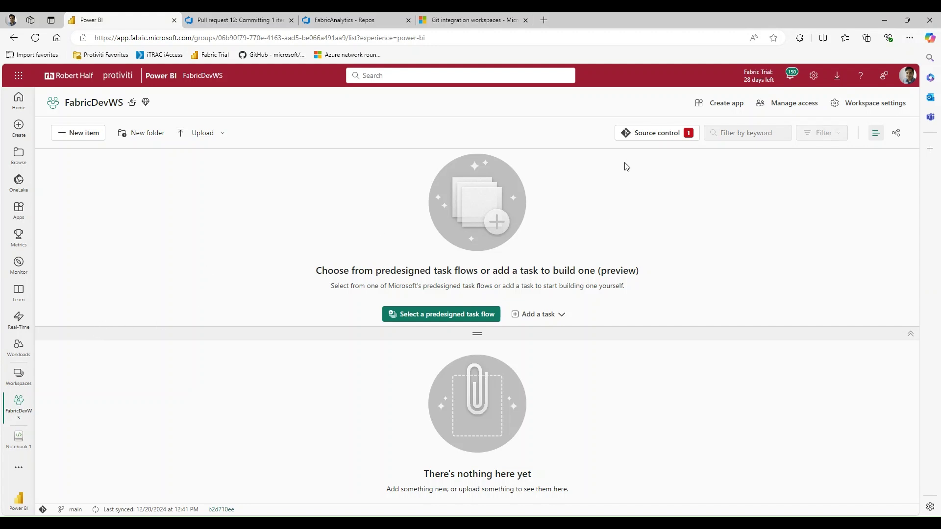
left_click(642, 134)
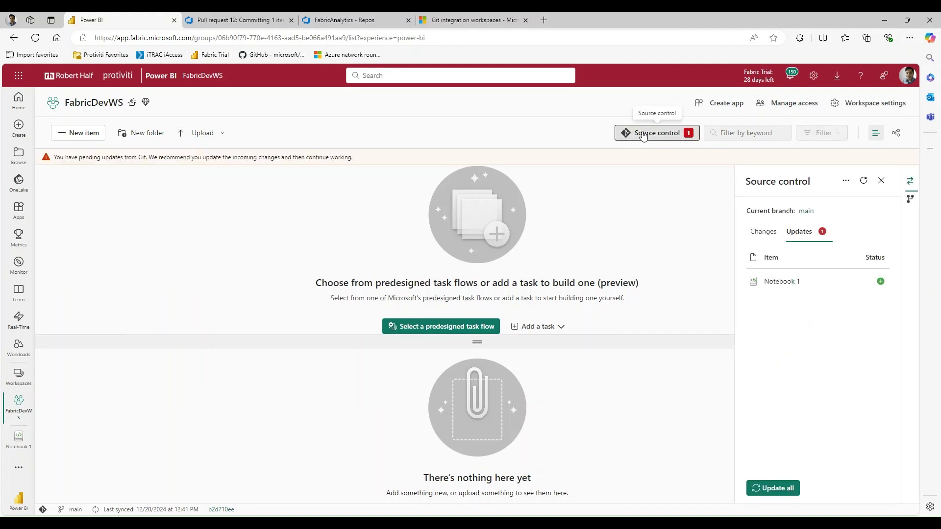
left_click(781, 490)
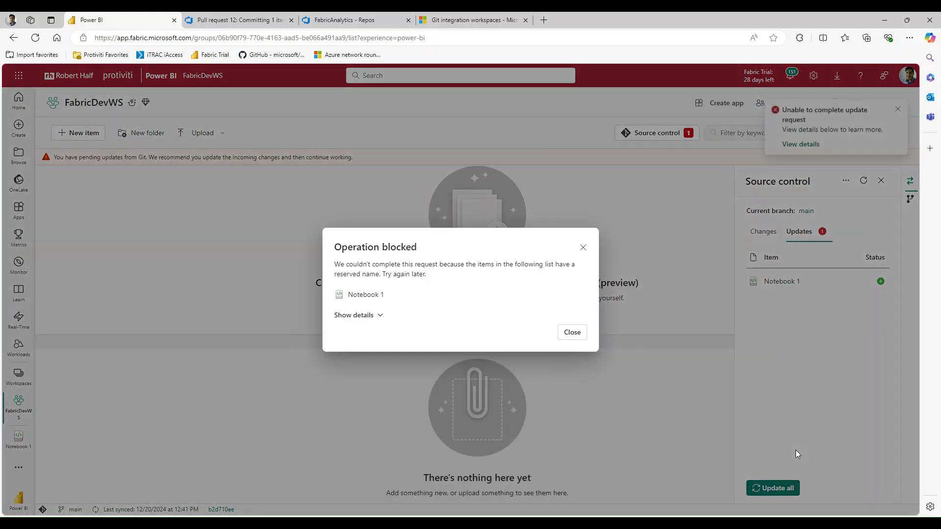
left_click(583, 248)
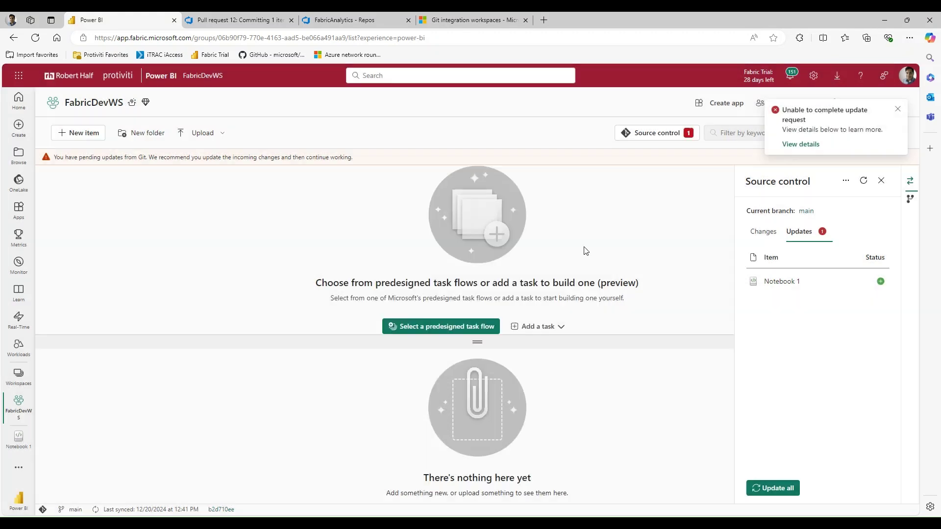
left_click(898, 109)
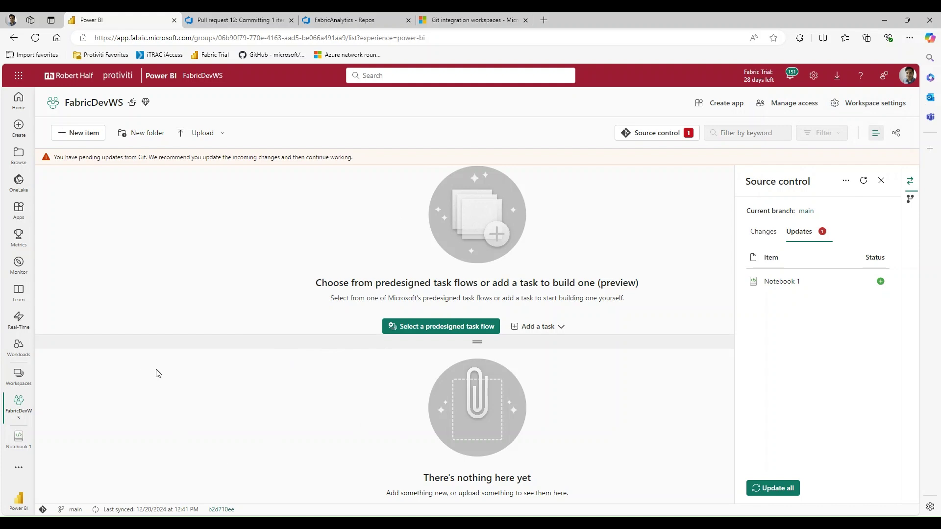
Step: Retry the Notebook 1 update and dismiss the repeated blocked message and failure notice
left_click(771, 488)
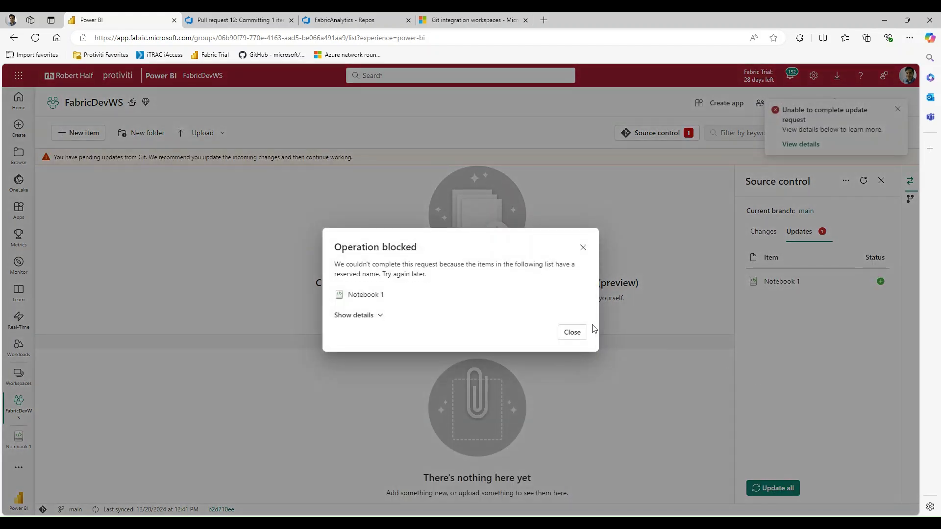
left_click(573, 332)
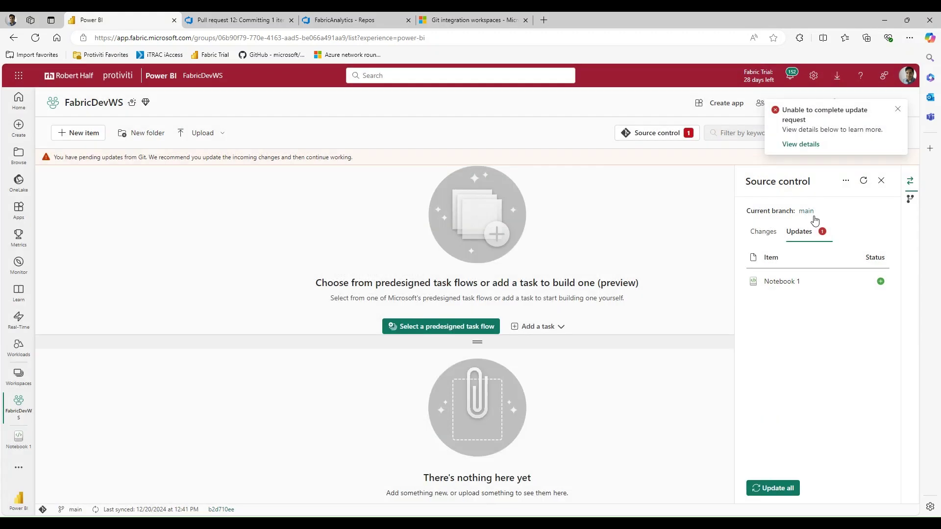
left_click(898, 108)
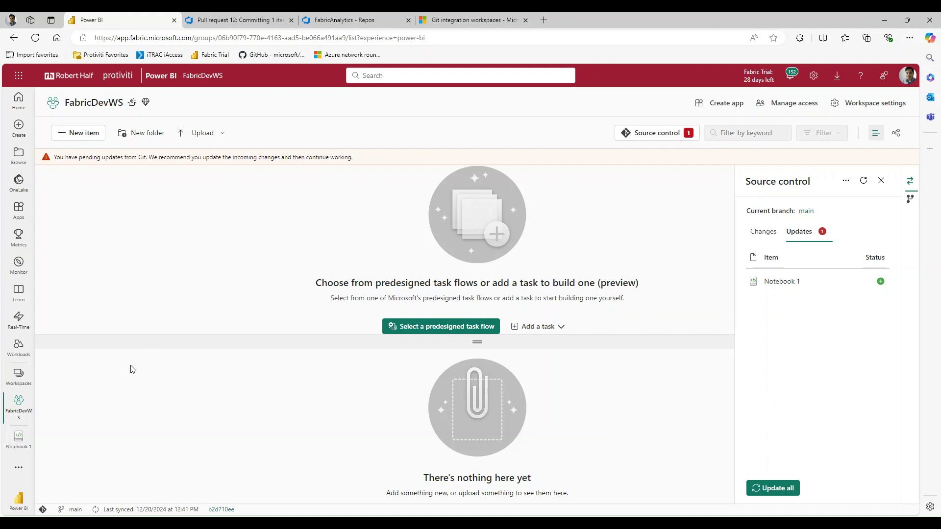
Step: Switch to feature2ws and start Git integration with Azure DevOps as the provider
left_click(27, 377)
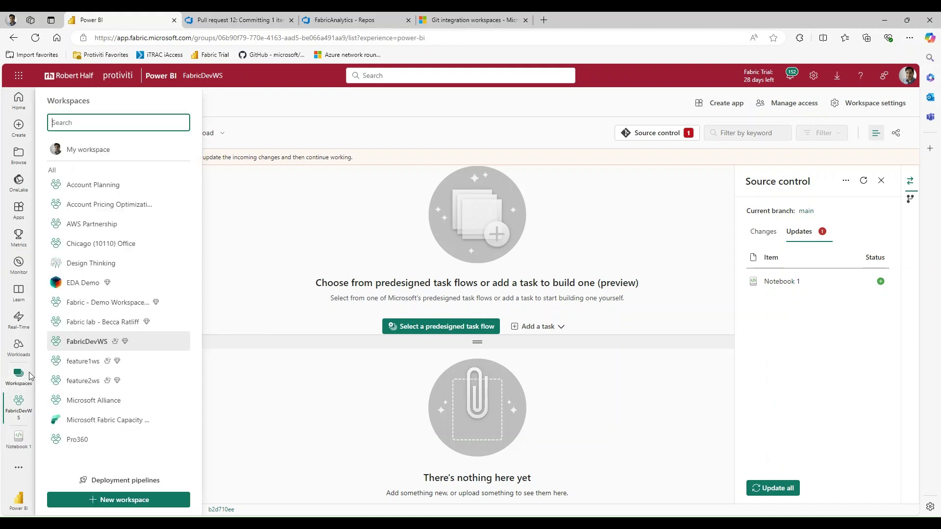
left_click(84, 386)
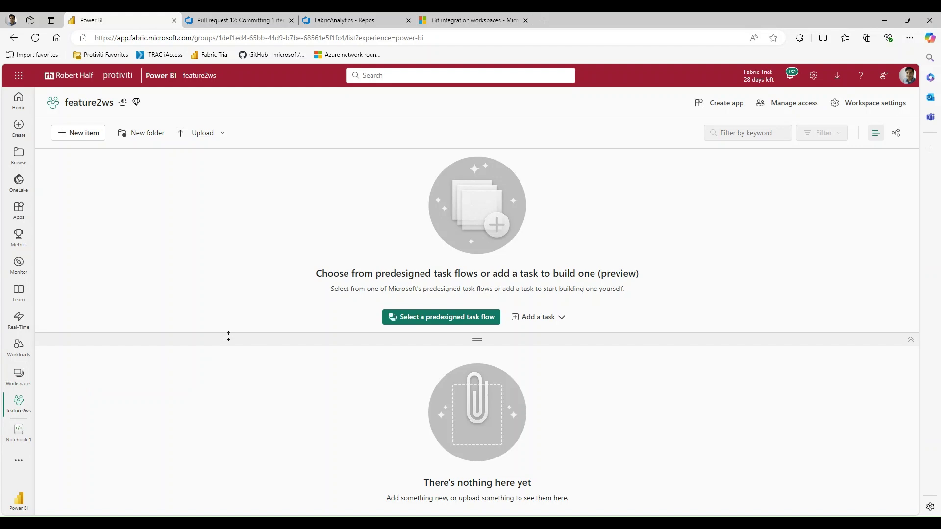
left_click(873, 103)
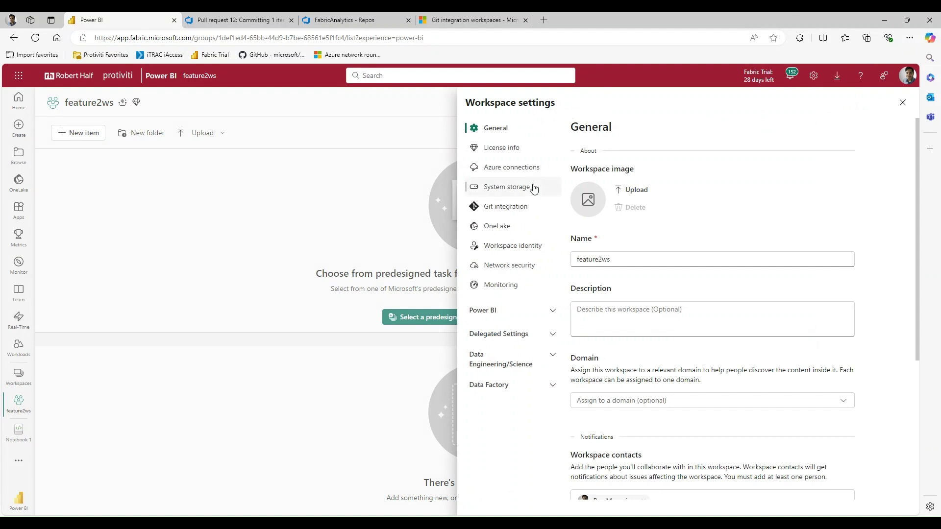
left_click(519, 212)
left_click(607, 235)
left_click(595, 343)
scroll(597, 345, "down", 1)
Step: Select the wilcre01 organization, FabricWorks project and FabricAnalytics repository
left_click(722, 308)
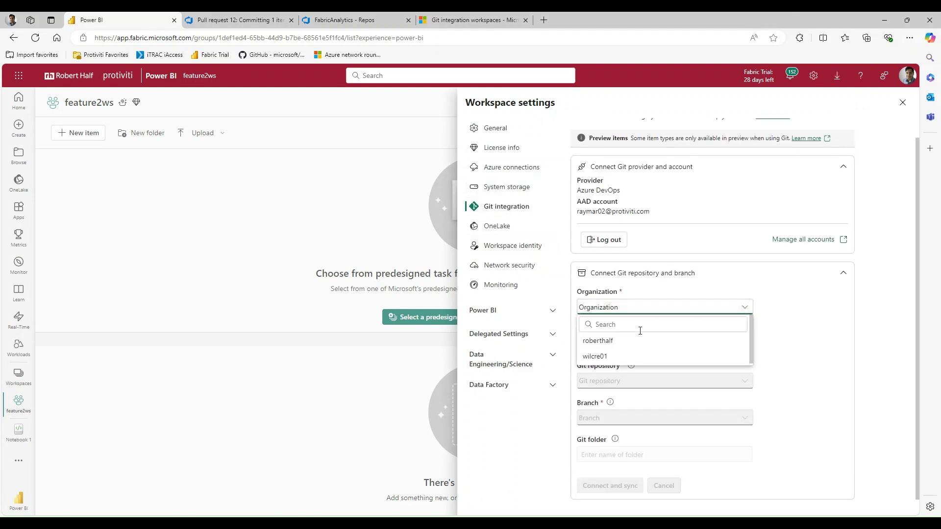
left_click(626, 358)
left_click(685, 346)
left_click(653, 378)
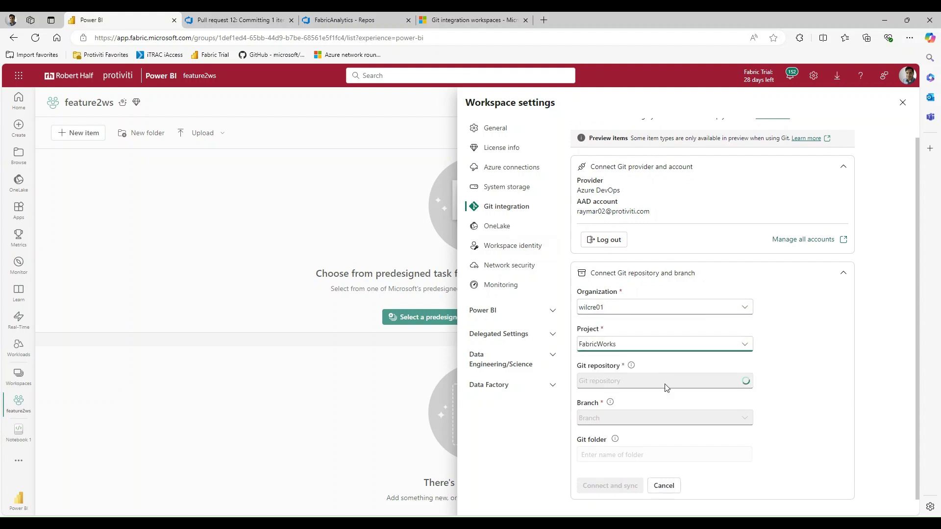
left_click(666, 382)
left_click(654, 416)
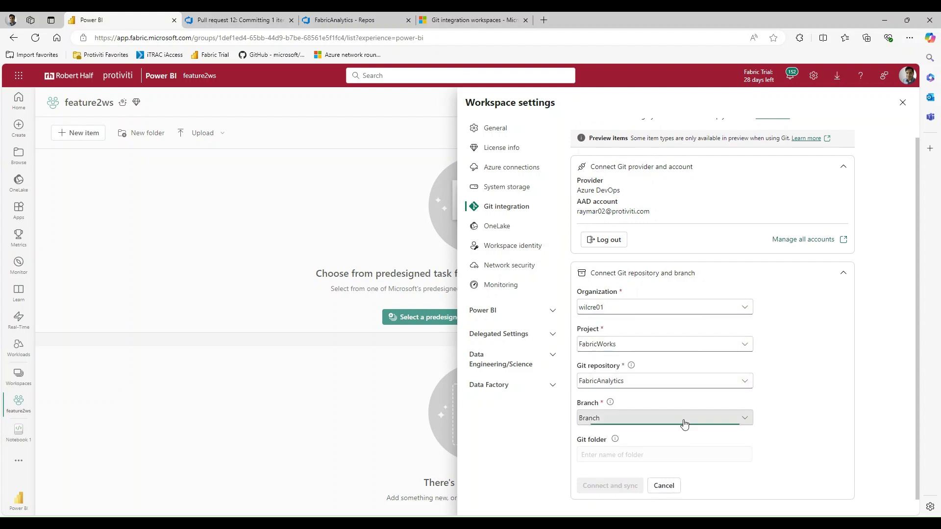
Step: Create branch feature2 from main, set the FabricWorkspace folder, and connect and sync
left_click(683, 418)
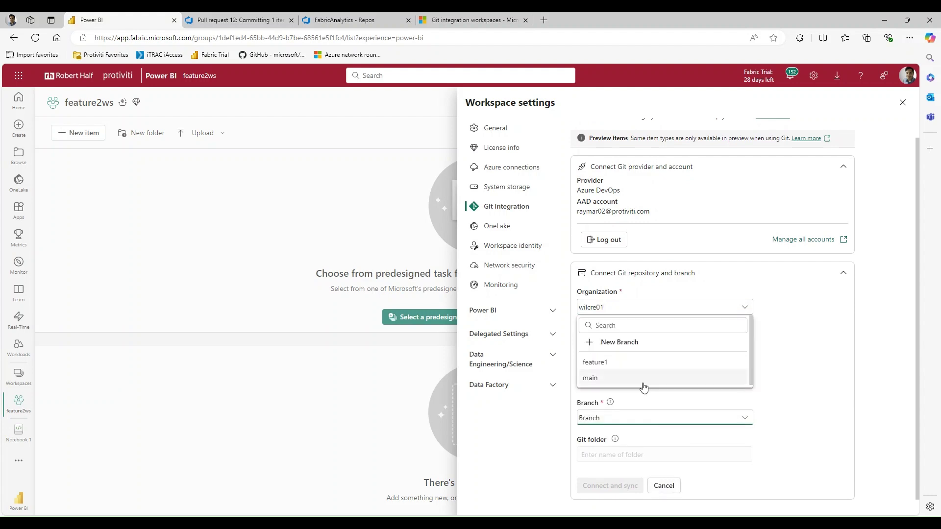
left_click(612, 342)
type("feature2")
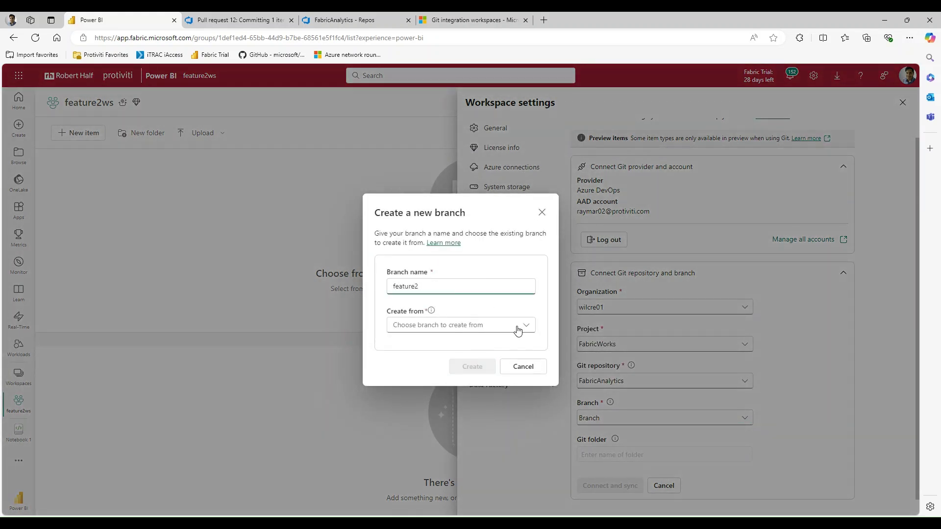
left_click(516, 325)
left_click(414, 379)
left_click(460, 365)
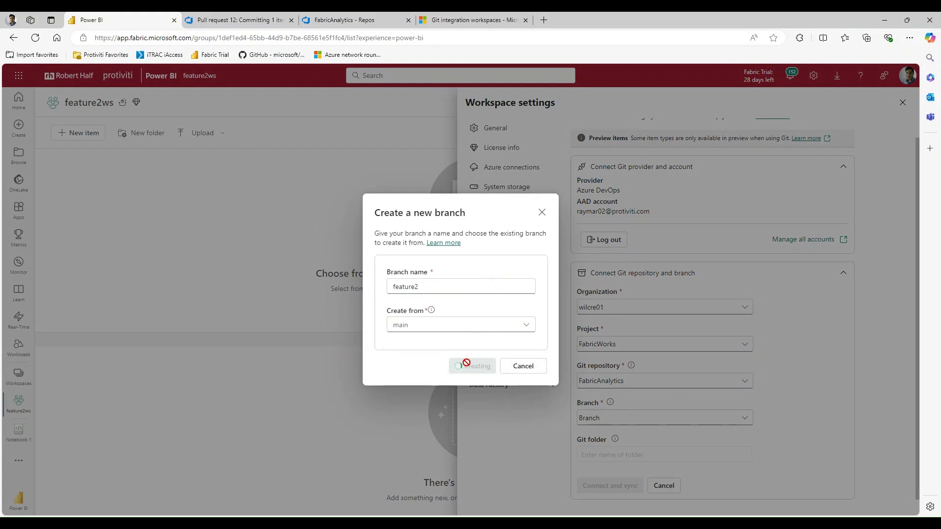
left_click(626, 459)
type("FabricWorkspa")
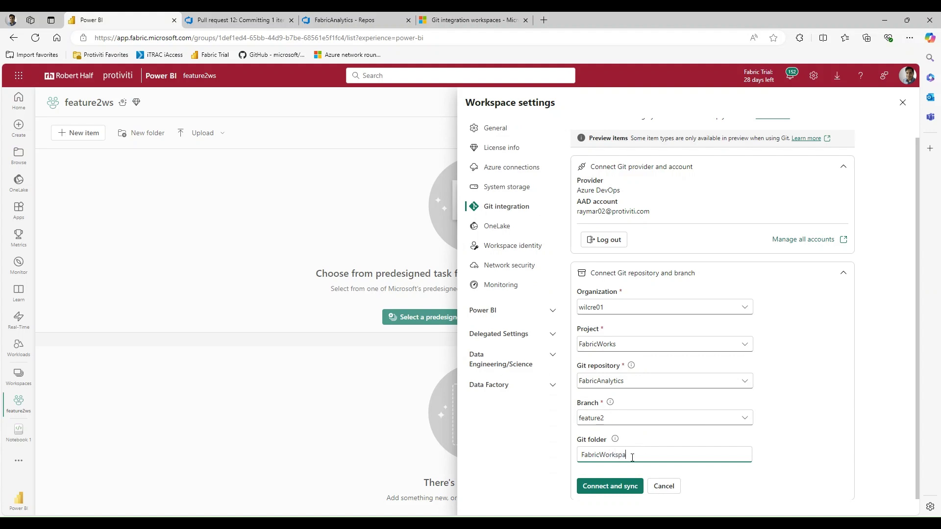
left_click(604, 485)
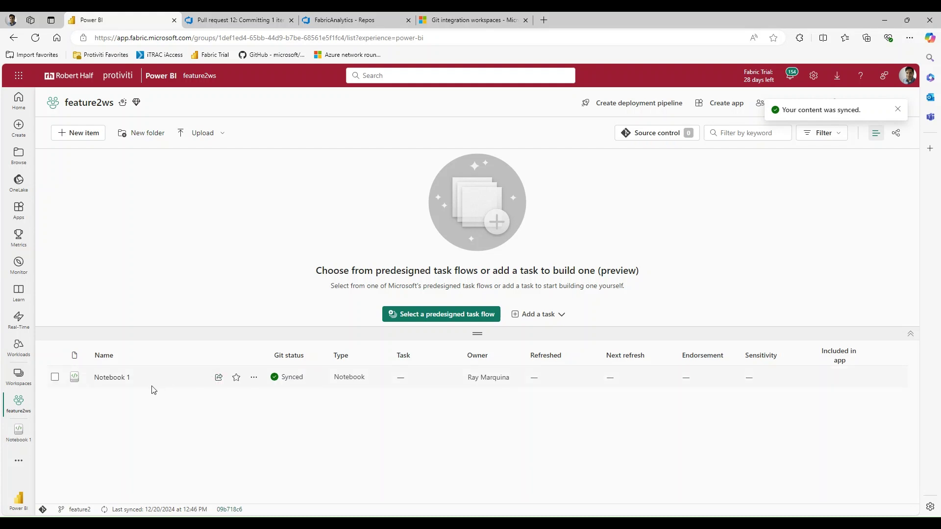
Step: Enlarge the feature2ws item list and create a new notebook, Notebook 2
mouse_move(132, 388)
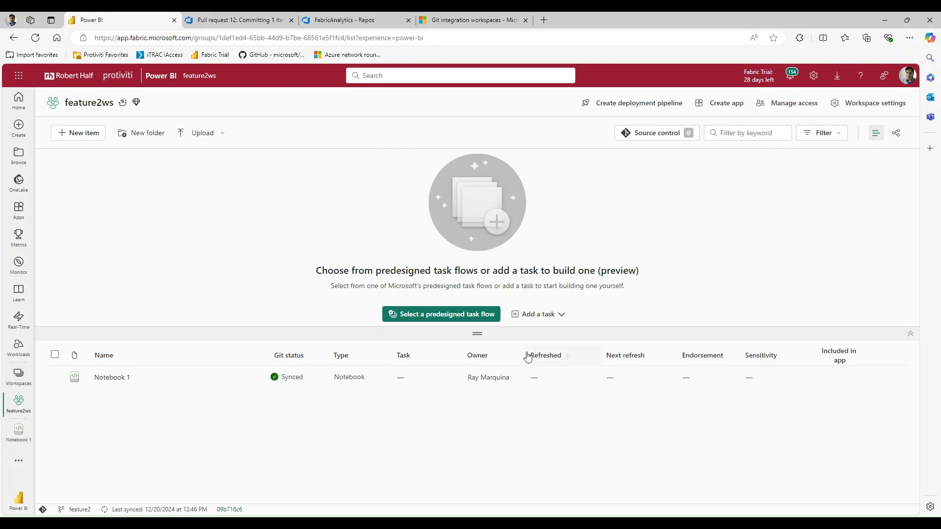
left_click_drag(478, 333, 478, 295)
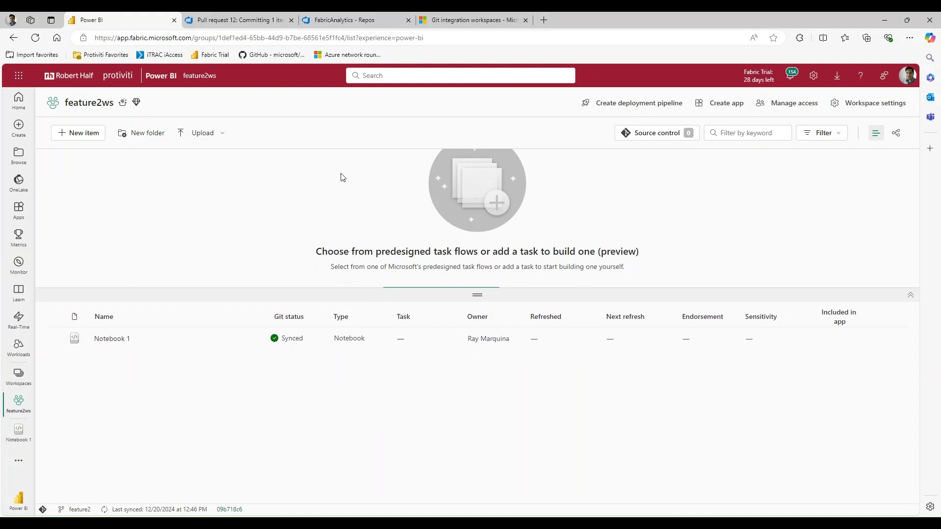
left_click(78, 133)
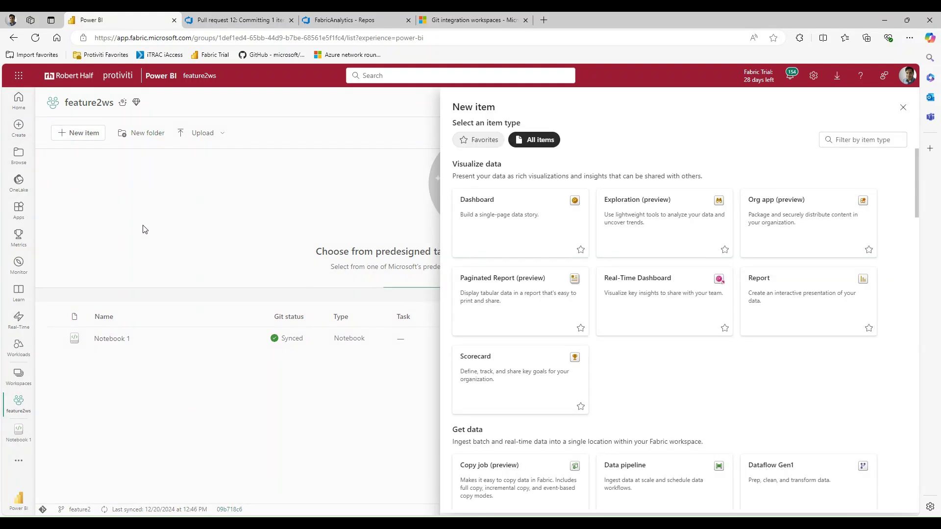
scroll(828, 385, "down", 5)
scroll(824, 388, "down", 2)
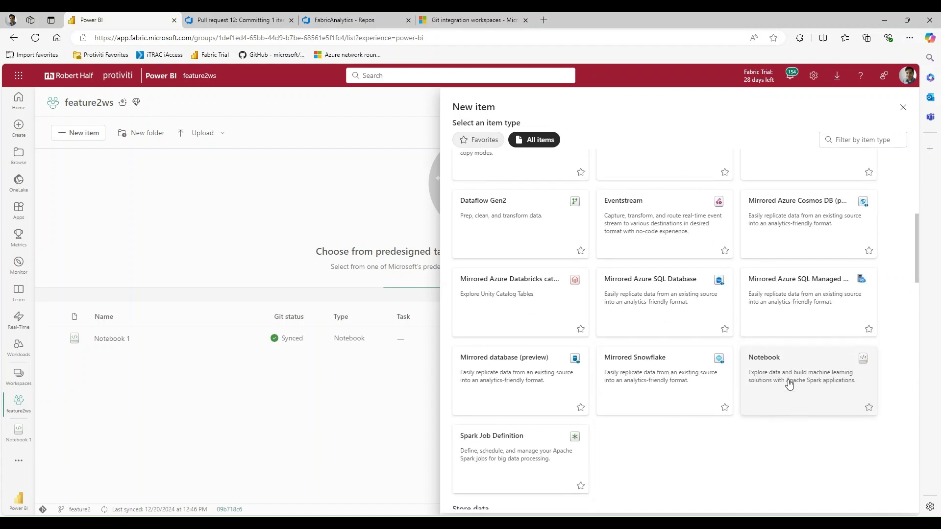
left_click(789, 387)
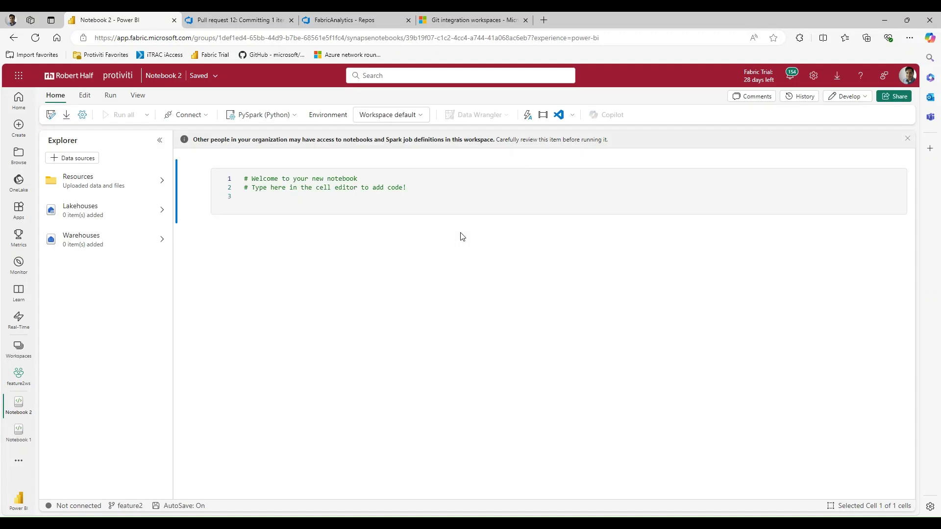
Step: Write print('hello 2') in Notebook 2's code cell and return to the feature2ws list
left_click(346, 198)
type("pri")
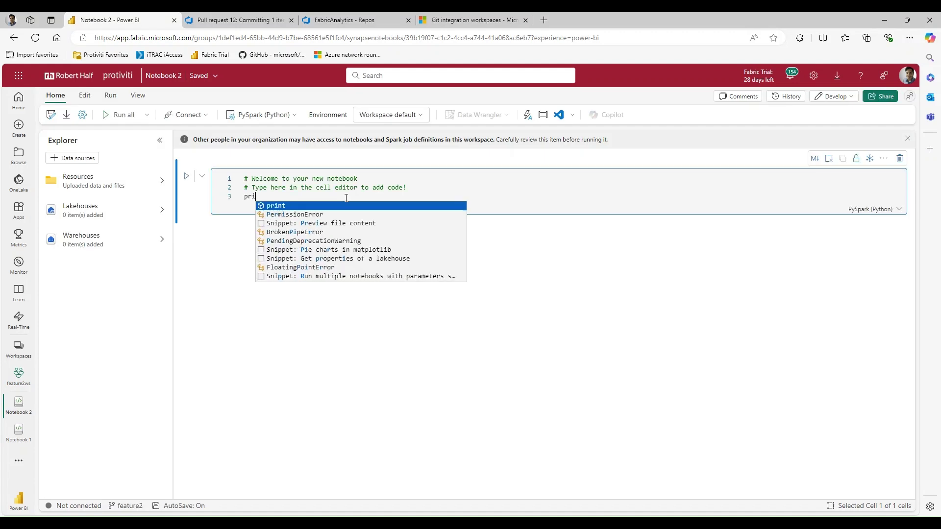
type("nt('hel")
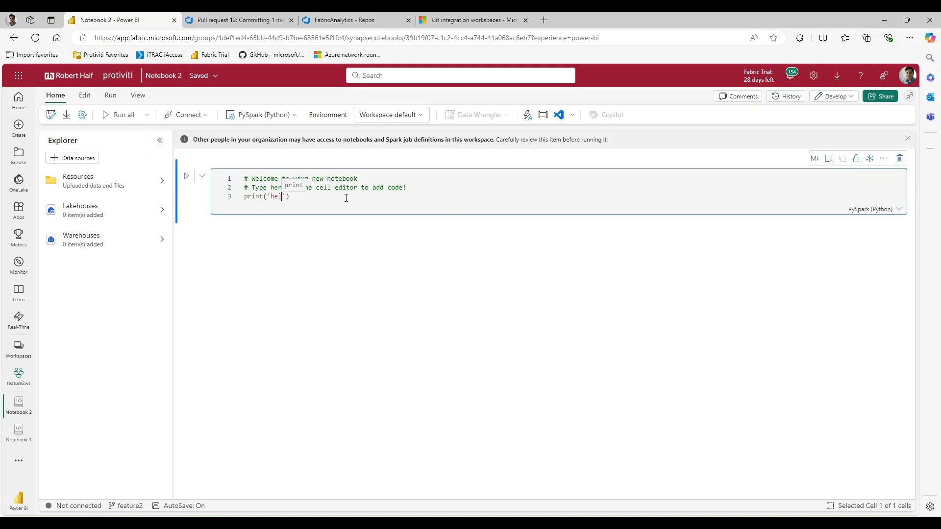
type("lo 2")
left_click(253, 285)
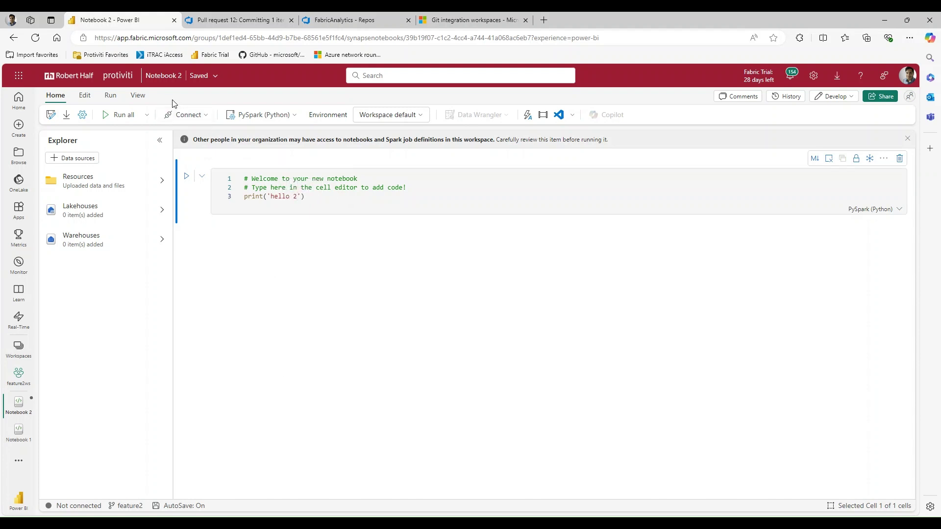
left_click(25, 378)
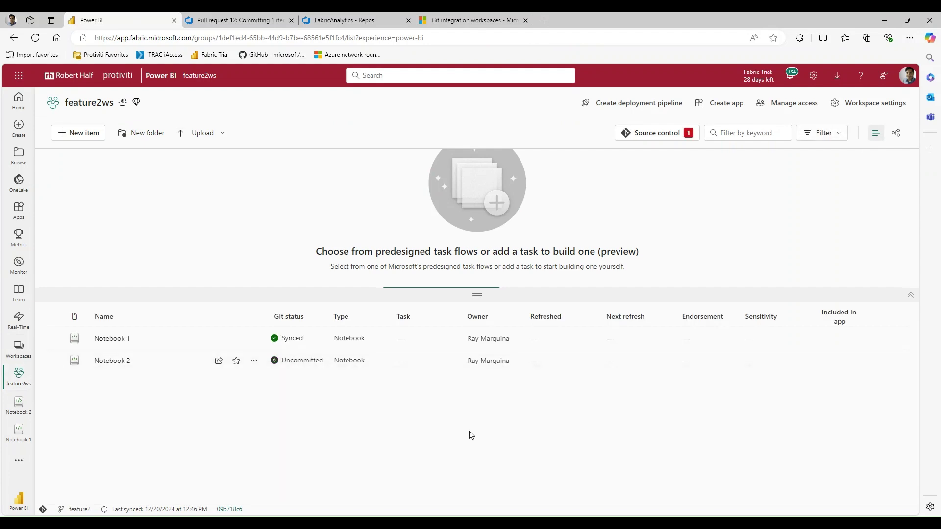
Step: Commit the Notebook 2 change from the Source control pane to the feature2 branch
left_click(654, 133)
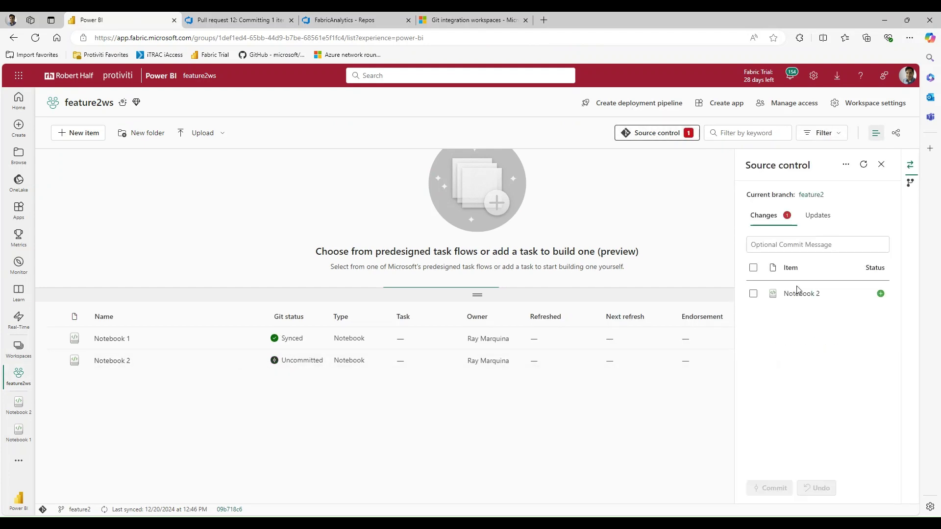
left_click(773, 489)
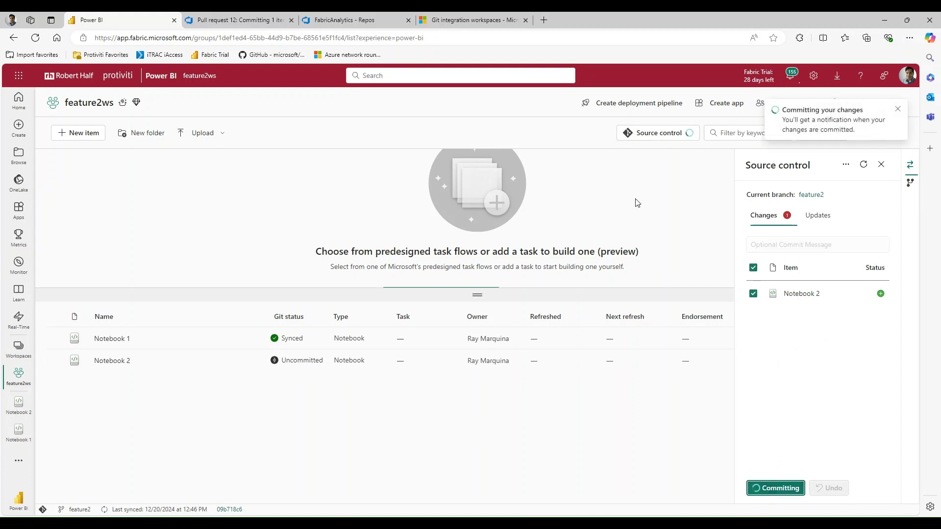
Step: Create a pull request from feature2 into main after reviewing its changed files
left_click(817, 198)
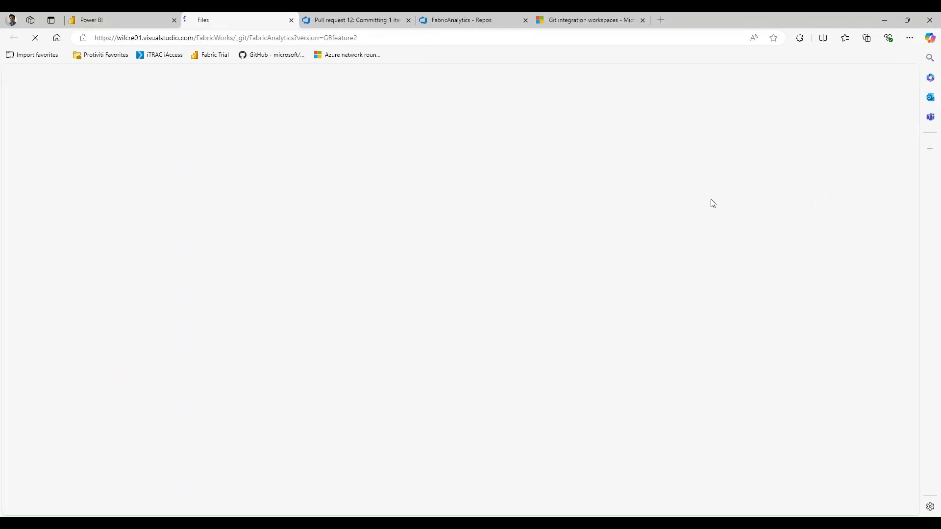
left_click(837, 177)
left_click(192, 146)
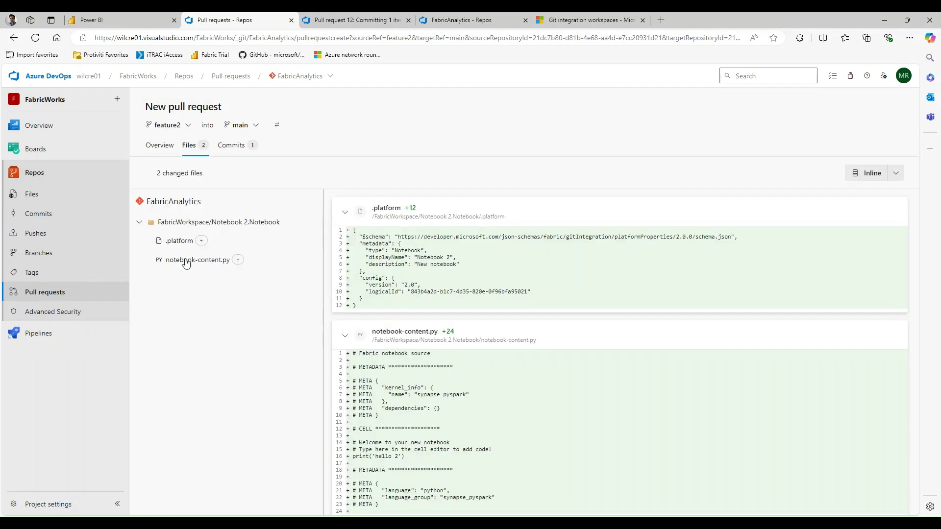
scroll(339, 305, "down", 1)
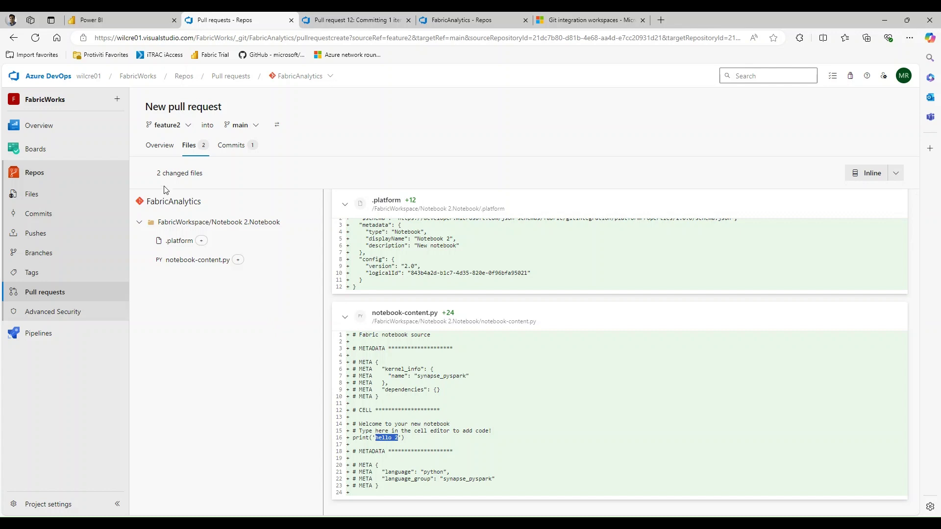
left_click(164, 143)
left_click(463, 464)
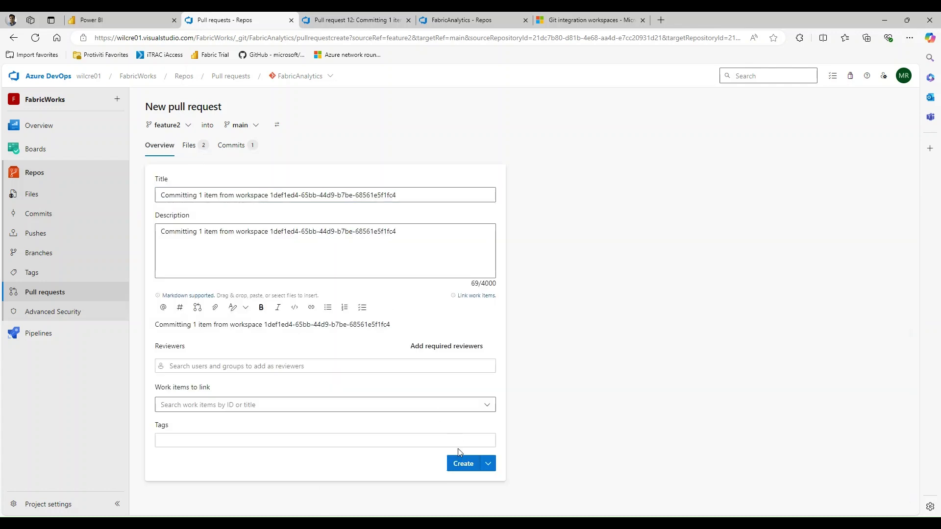
Step: Approve and complete pull request 13, merging feature2 into main, then return to feature2ws
left_click(745, 106)
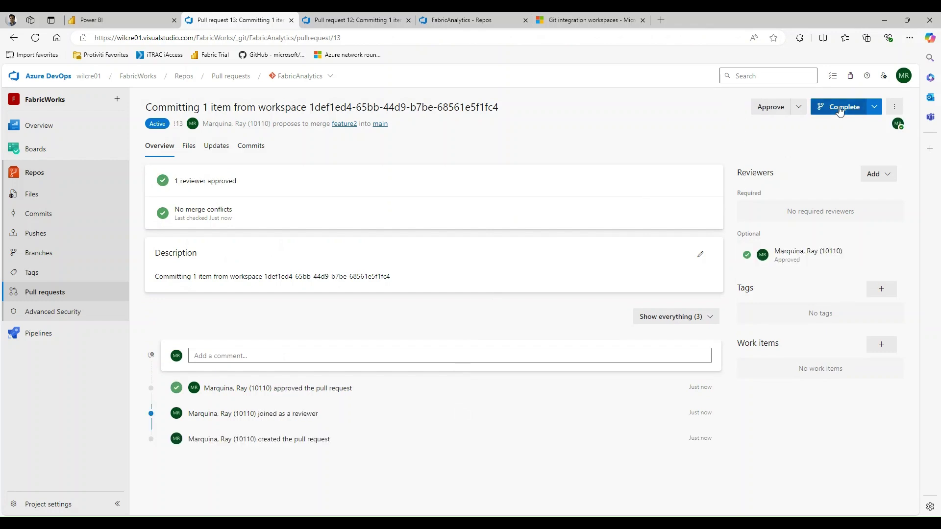
left_click(839, 110)
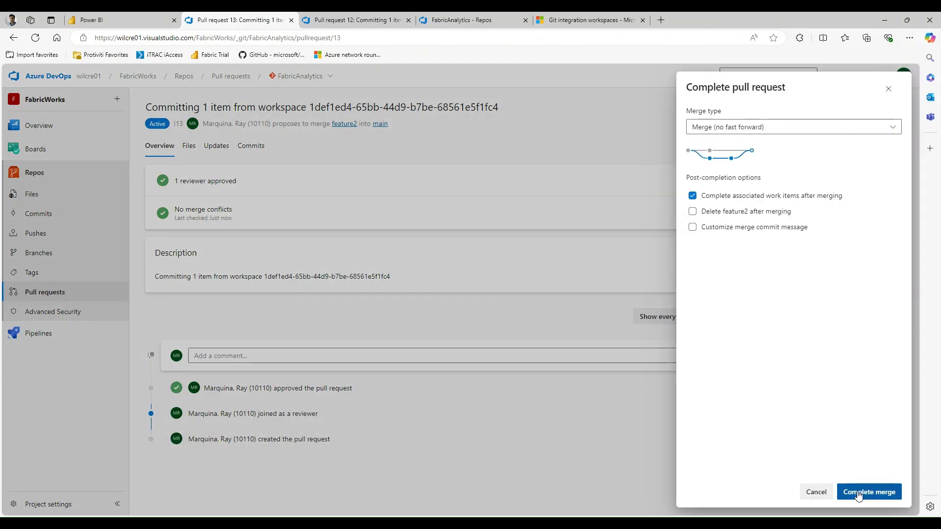
left_click(859, 496)
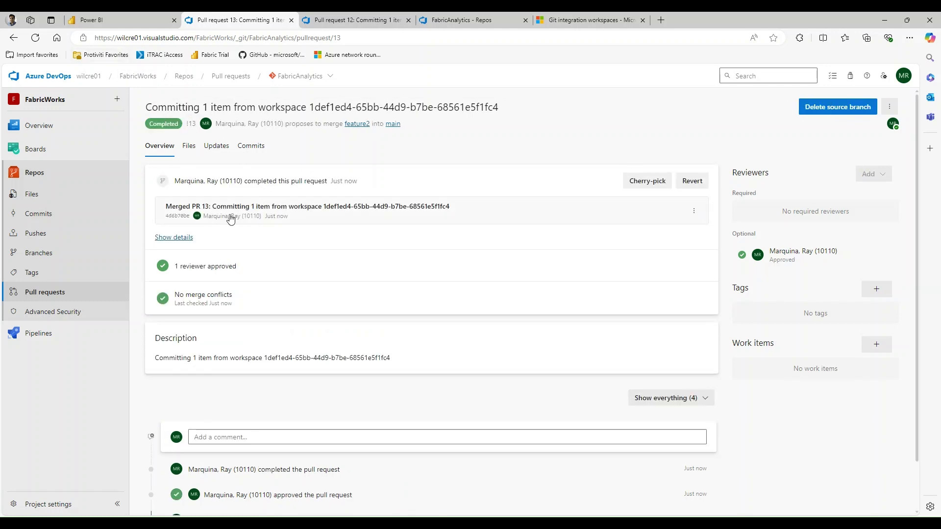
left_click(108, 21)
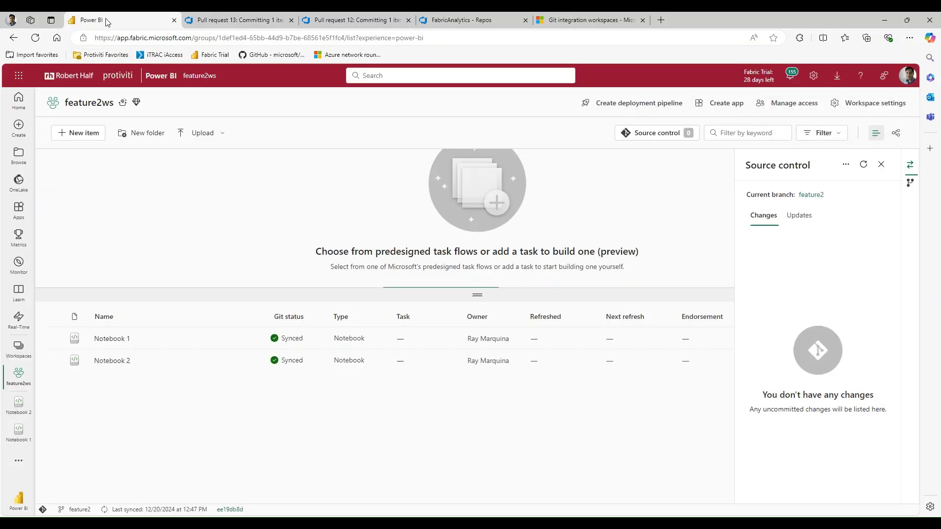
Step: Switch to FabricDevWS and run Update all to pull Notebook 2 from main
left_click(18, 349)
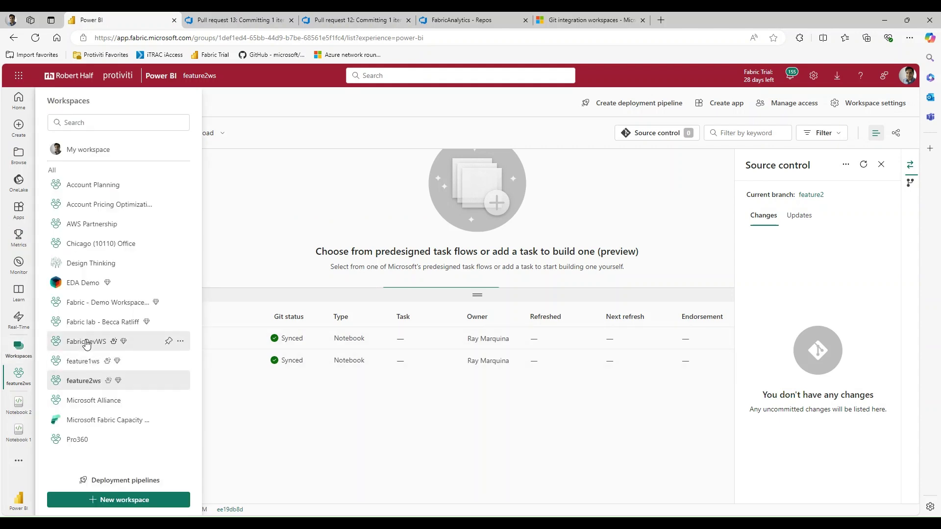
left_click(80, 341)
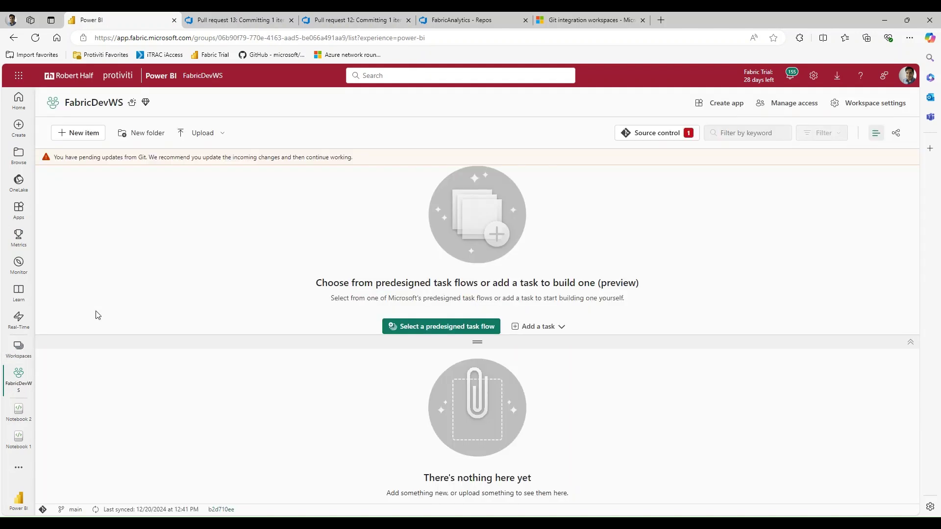
left_click(652, 135)
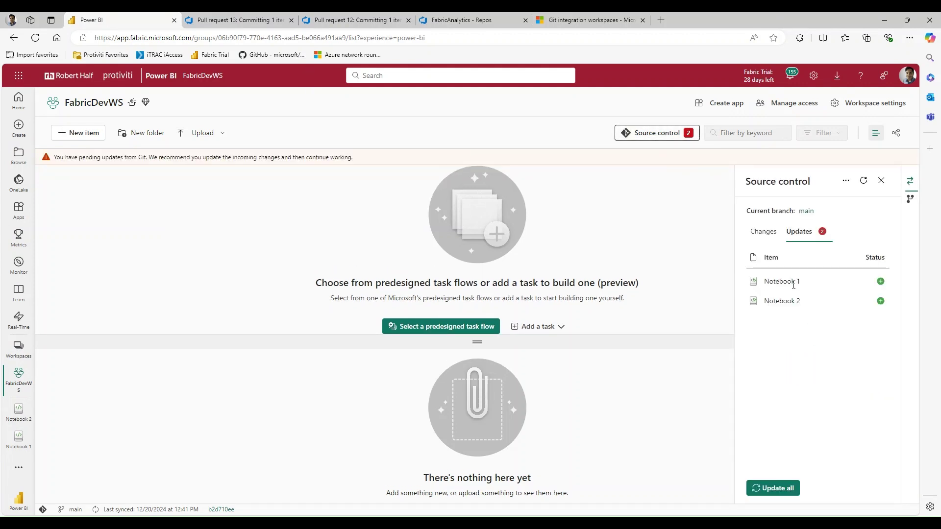
left_click(769, 488)
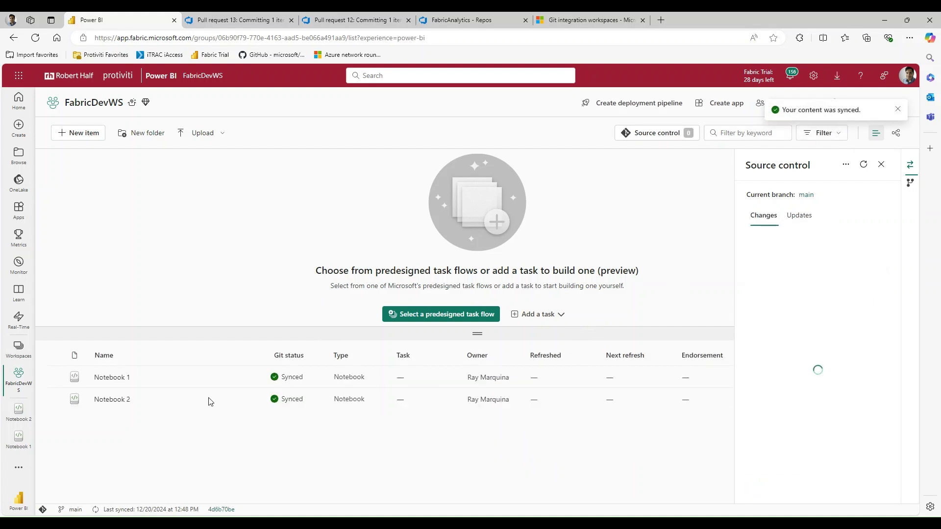
left_click(881, 164)
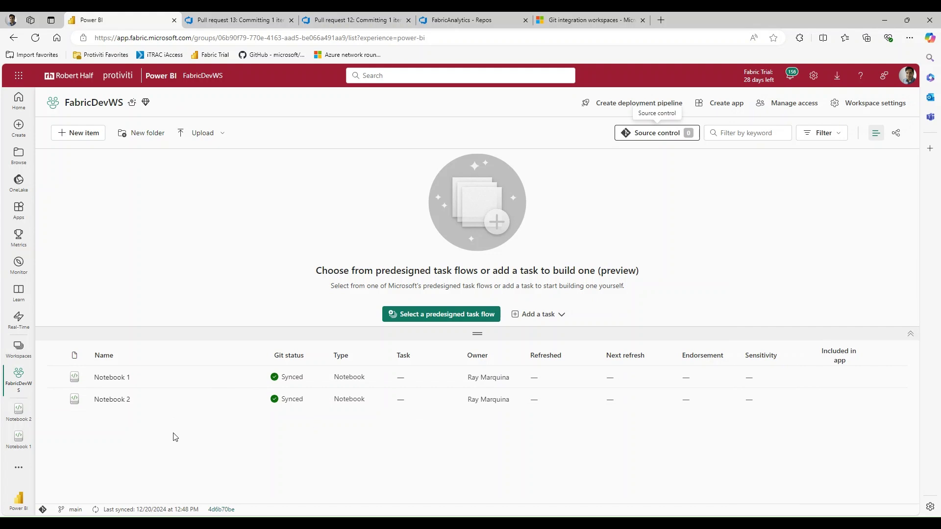
left_click(18, 348)
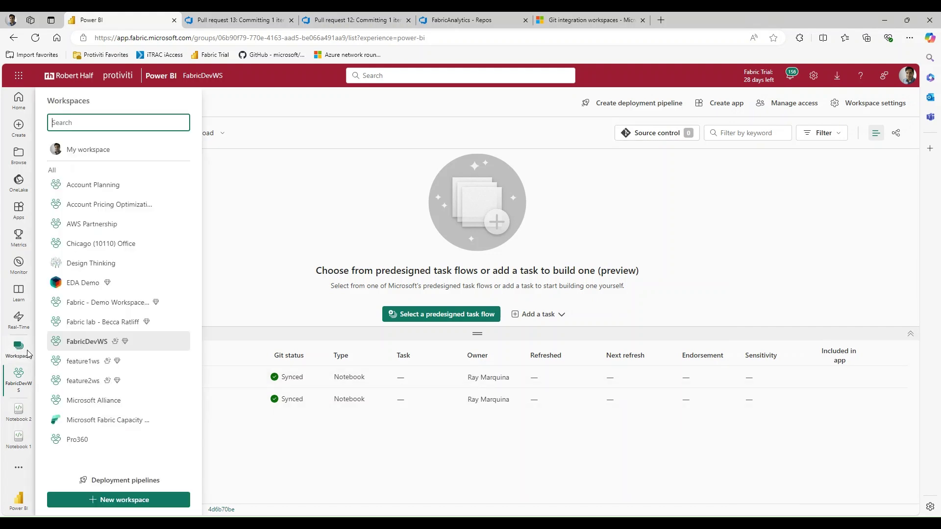
Step: Switch to the feature1ws workspace, which still shows only Notebook 1
left_click(93, 362)
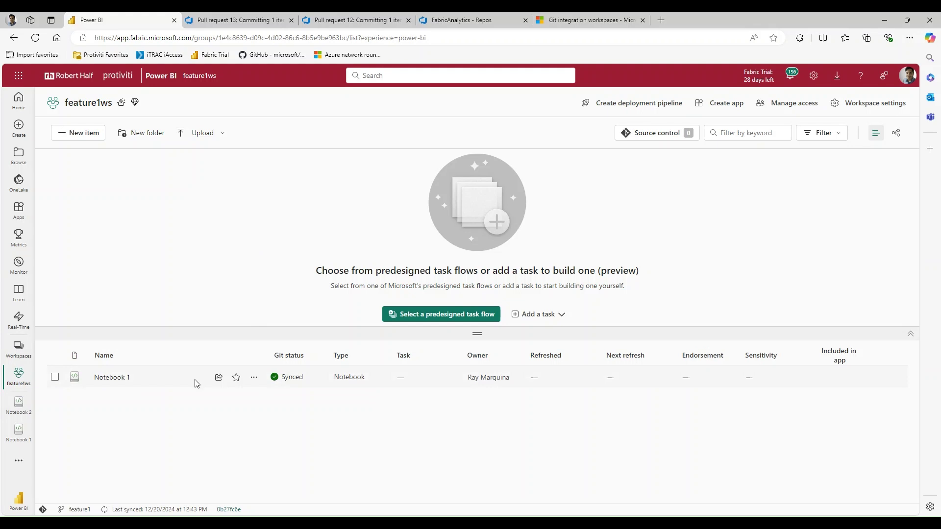
mouse_move(155, 387)
Step: Start a new pull request with main as source and feature1 as target
left_click(240, 20)
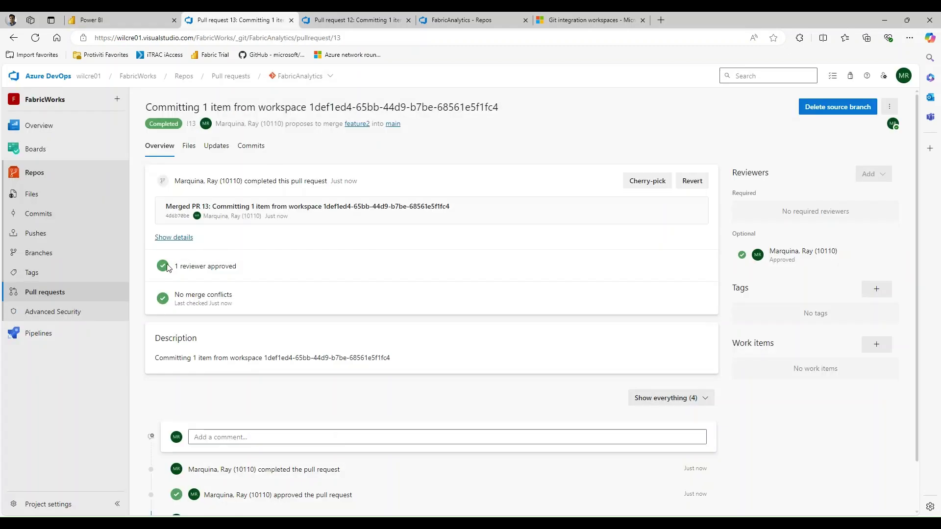
left_click(45, 293)
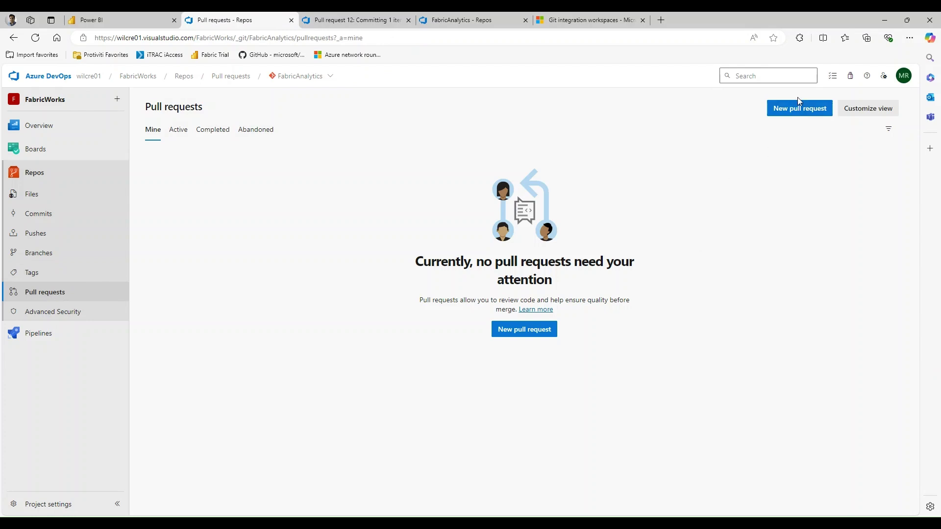
left_click(798, 116)
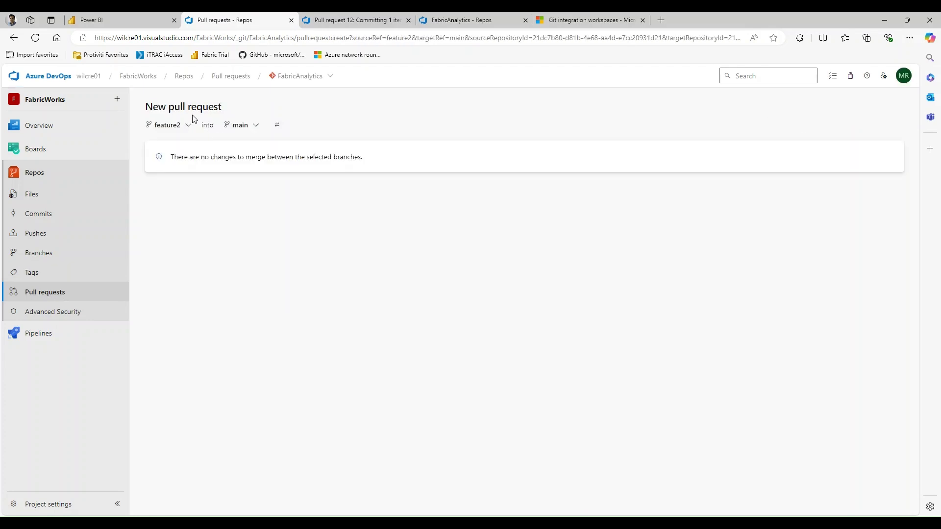
left_click(185, 126)
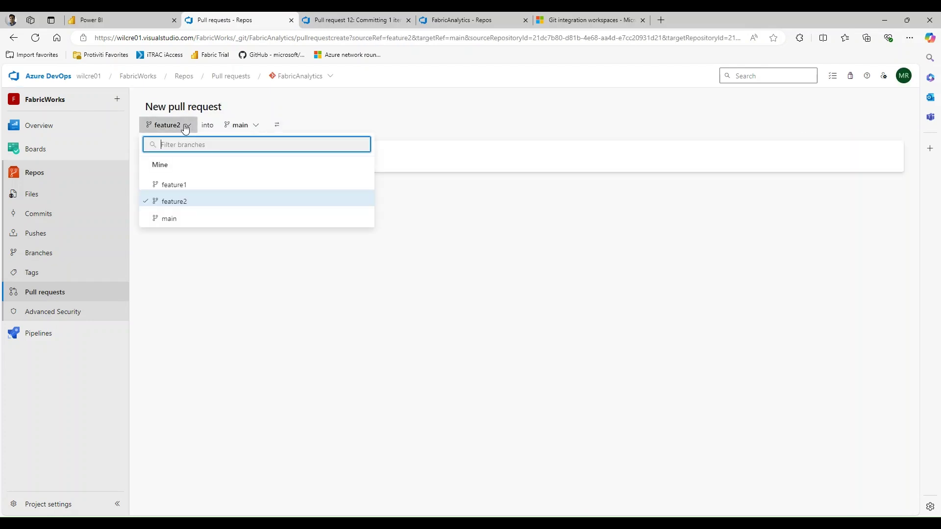
left_click(168, 218)
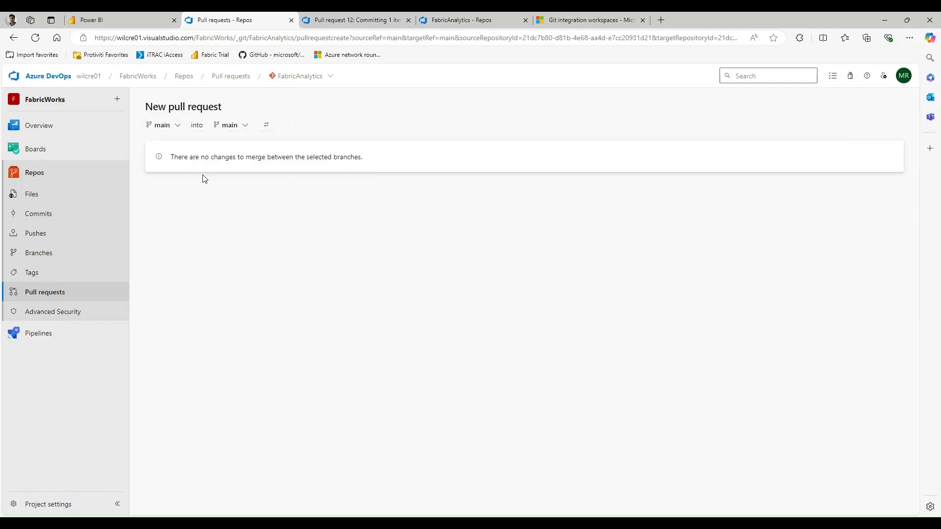
left_click(246, 129)
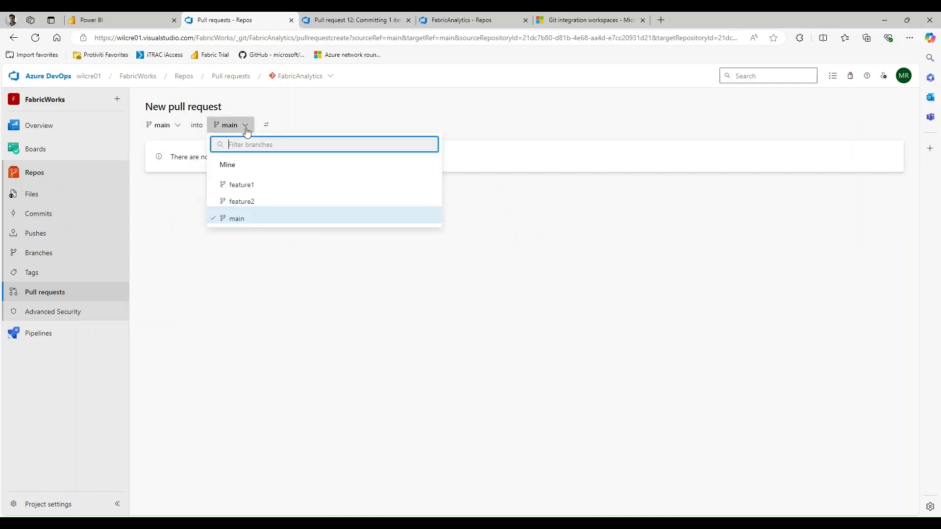
left_click(252, 185)
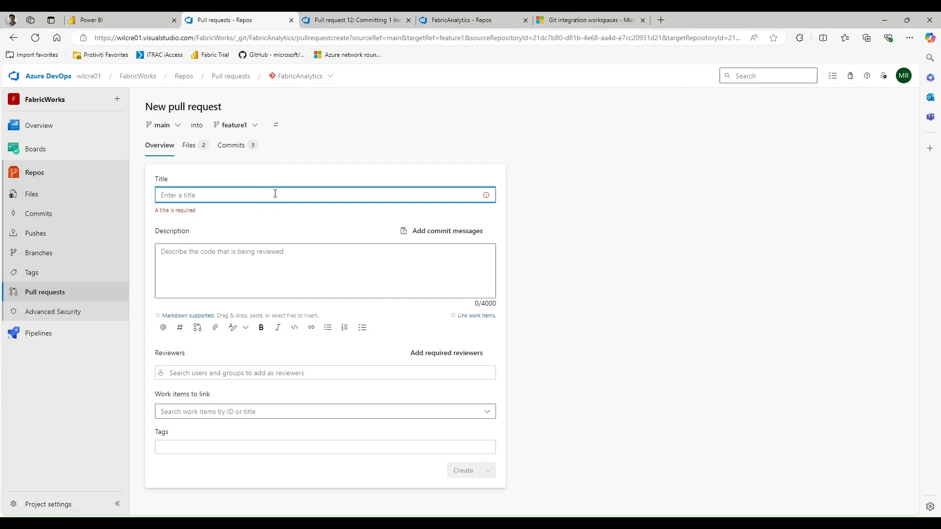
Step: Title the pull request 'get latest' and create it after checking the changed files
type("get latest")
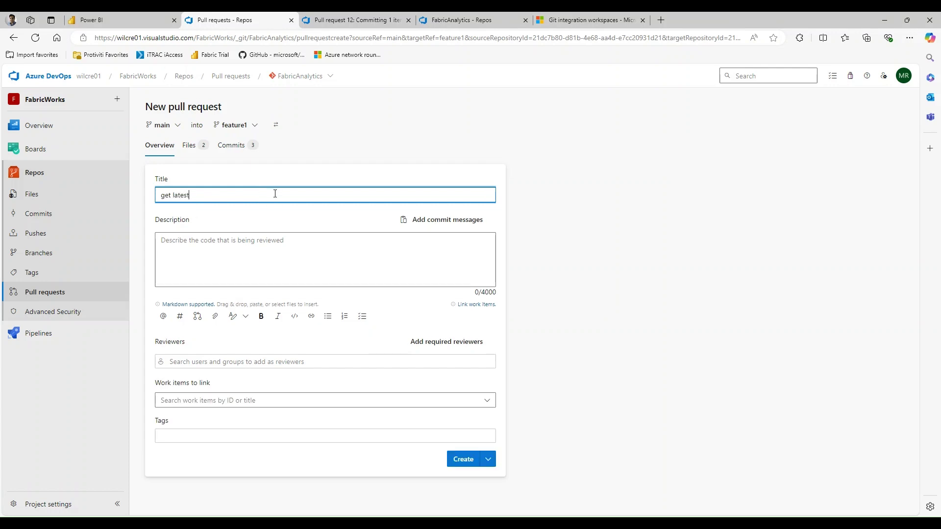
left_click(197, 148)
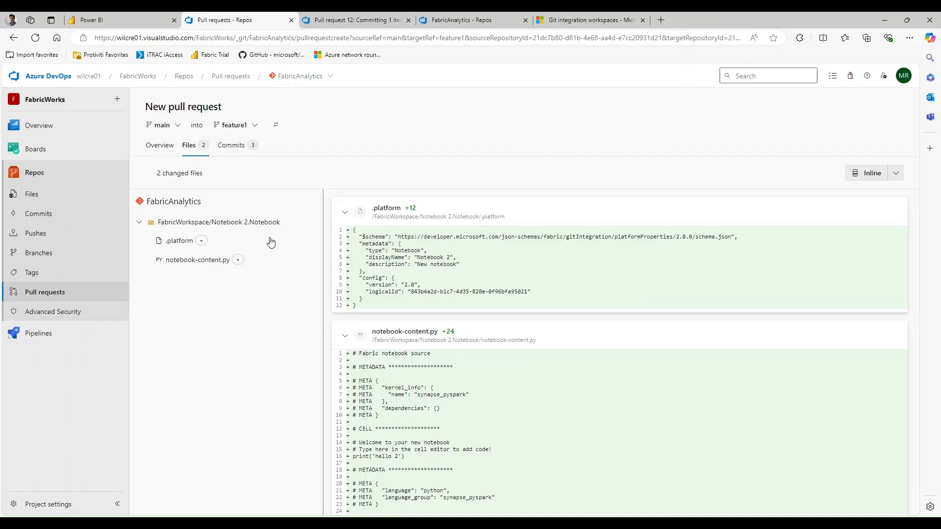
left_click(163, 147)
left_click(455, 458)
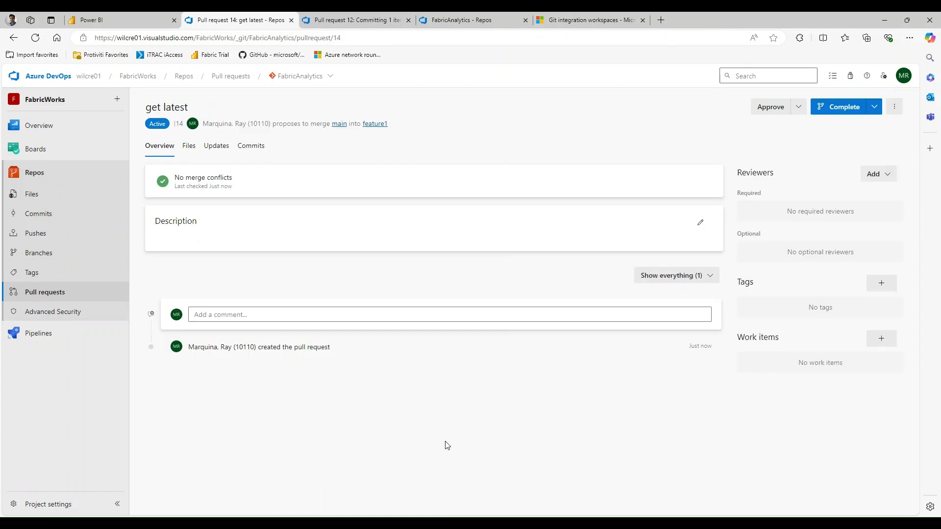
Step: Approve and complete pull request 14, merging main into feature1, then return to feature1ws
left_click(765, 111)
left_click(842, 109)
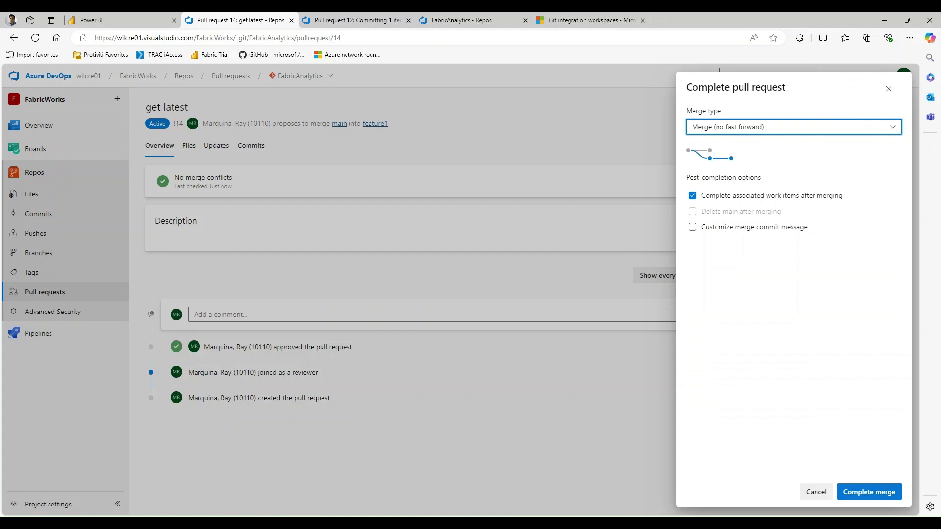
left_click(865, 492)
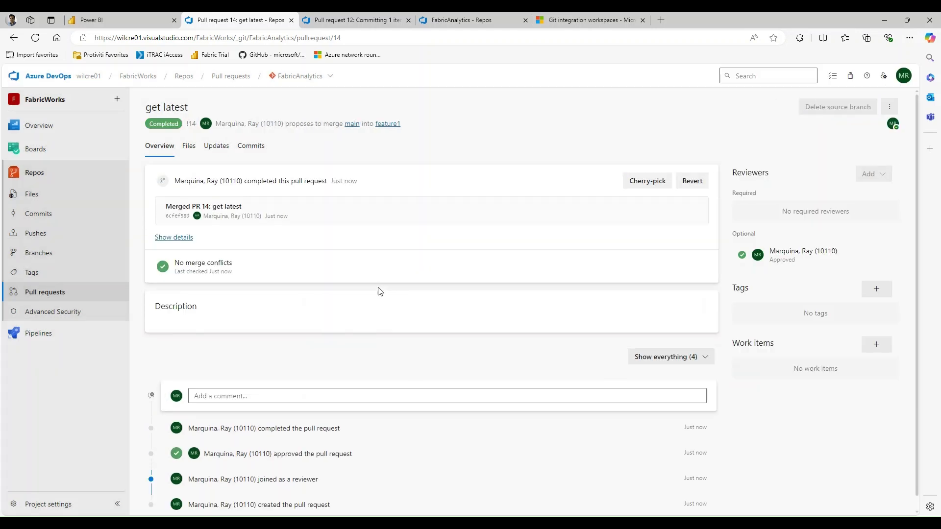
left_click(137, 20)
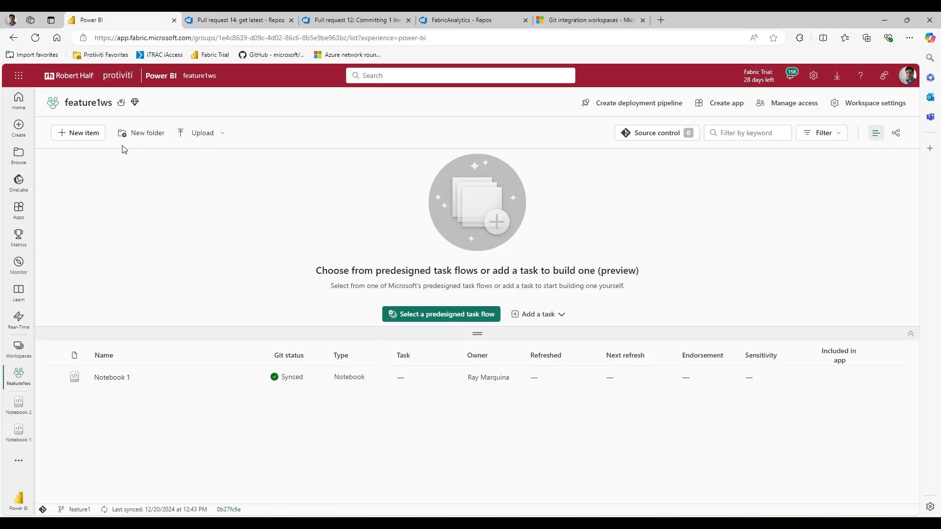
Step: Pull the incoming Notebook 2 update into feature1ws with Update all in Source control
left_click(653, 142)
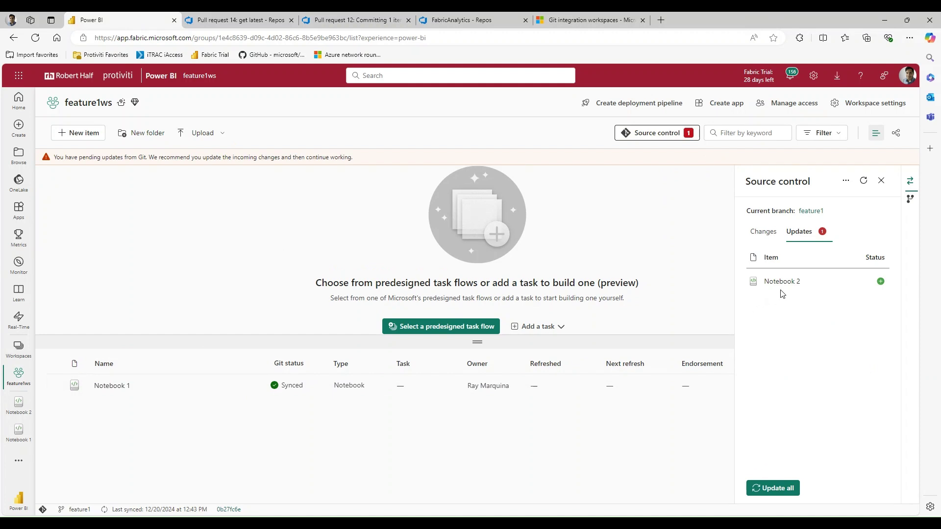
left_click(758, 488)
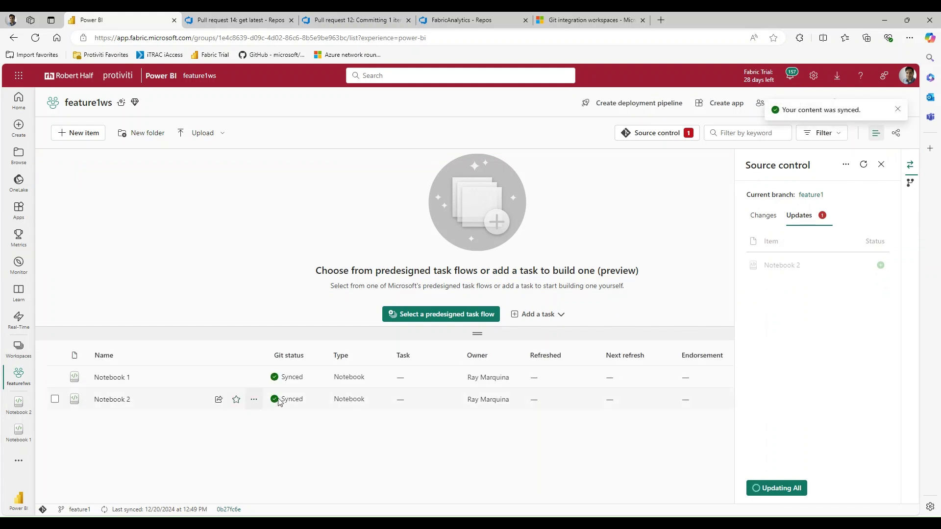
left_click(615, 463)
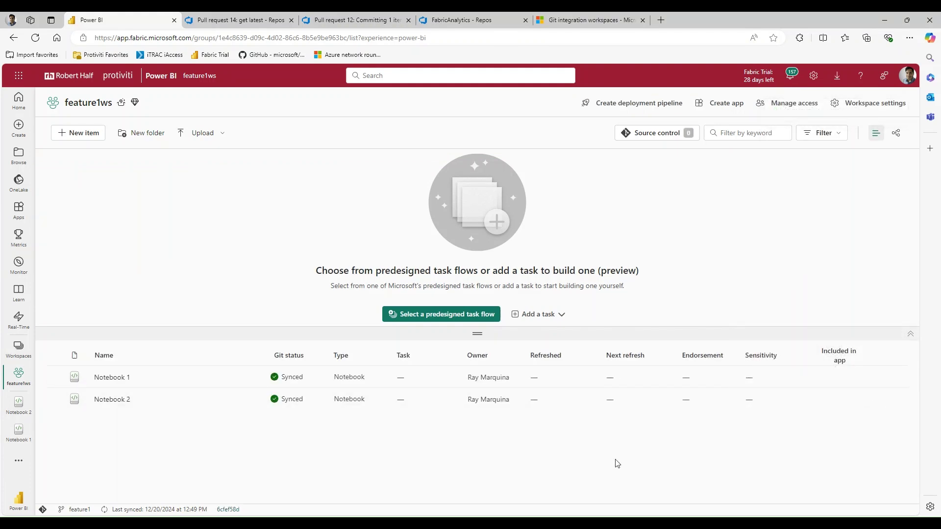